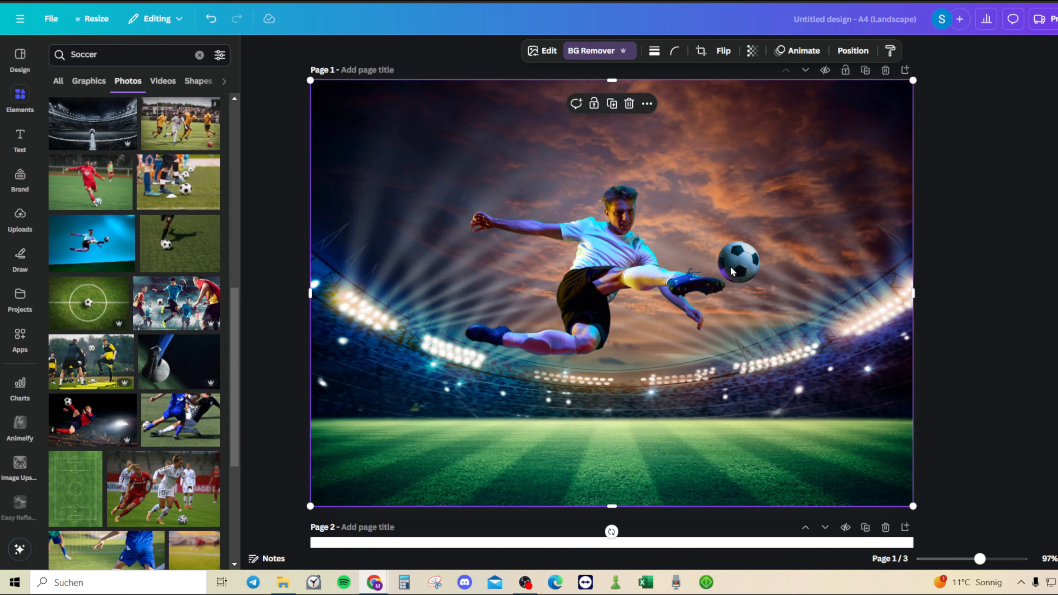
Download only page 1, the stadium scene with the soccer player, as a PNG.
click(1011, 267)
click(1057, 20)
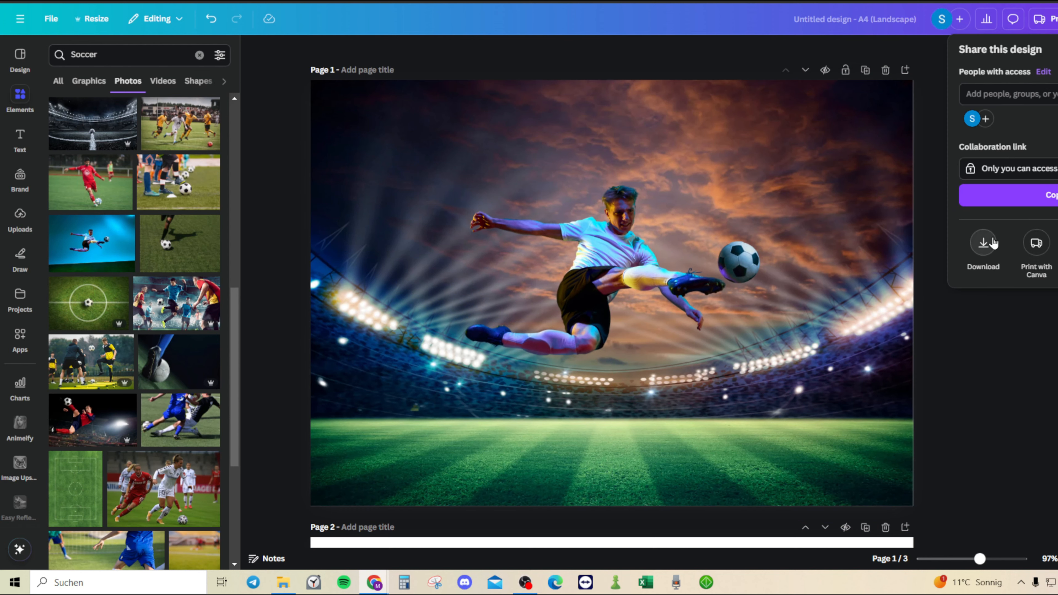
click(994, 243)
click(1016, 250)
click(1000, 309)
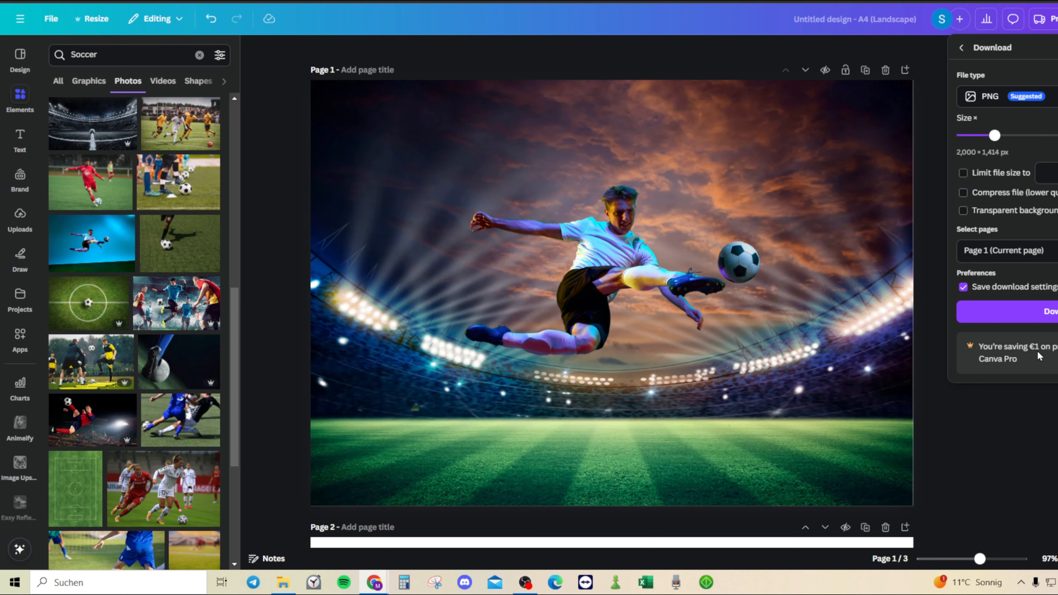
click(1008, 310)
Place the downloaded stadium PNG on page 2 and enlarge it to fill the whole page.
scroll(1000, 287, down, 10)
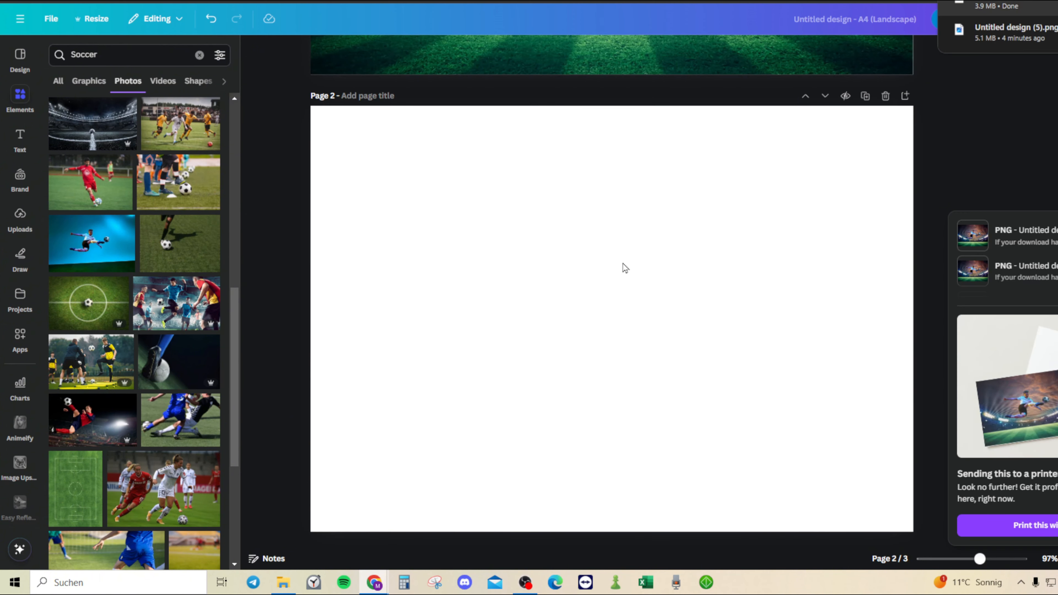
drag(623, 263, 468, 240)
drag(657, 349, 913, 531)
key(Escape)
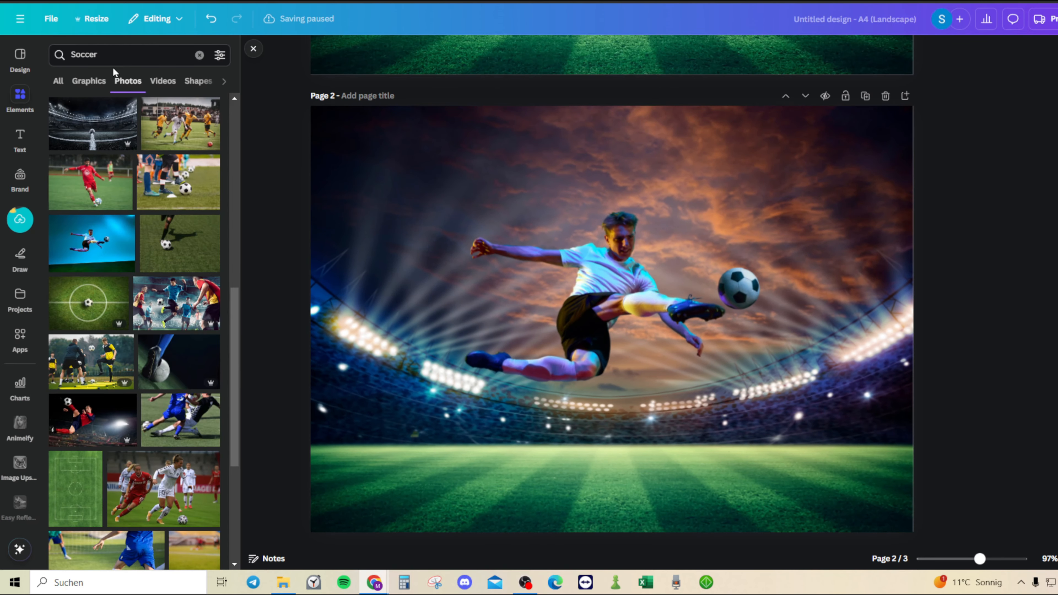
Find frames for the letter S, add the bold condensed S to page 2 and scale it down near the image's left edge.
click(121, 54)
text(S)
key(Return)
click(224, 80)
click(201, 81)
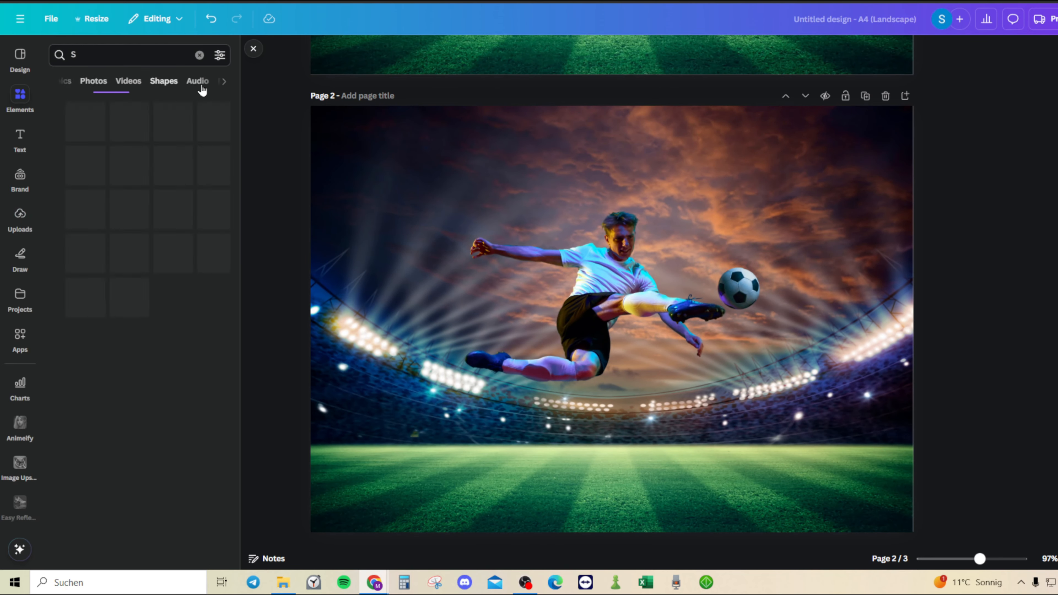
click(132, 199)
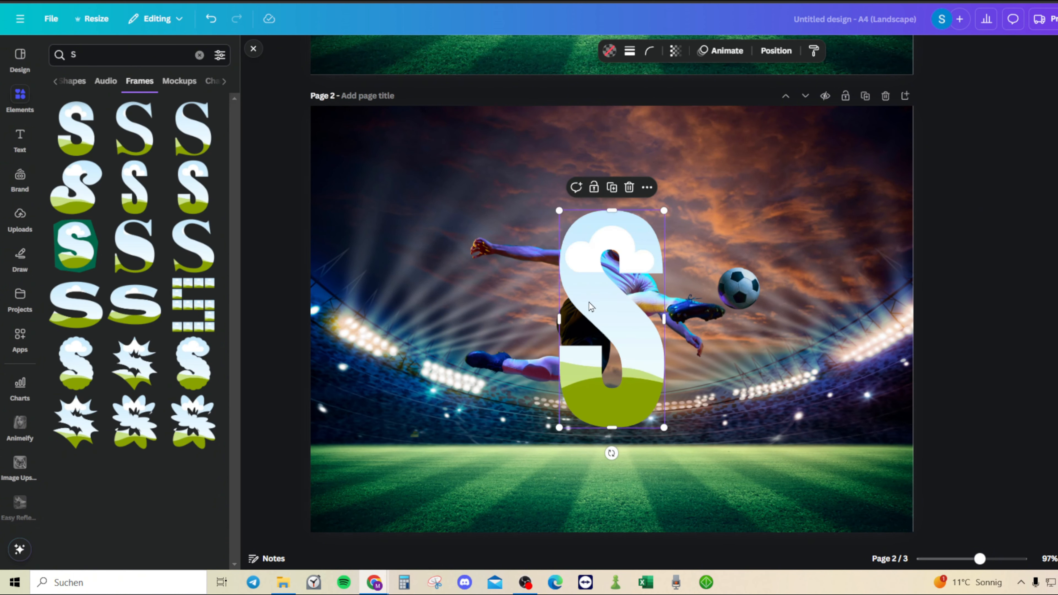
drag(611, 321, 395, 317)
drag(449, 206, 389, 285)
drag(370, 357, 375, 318)
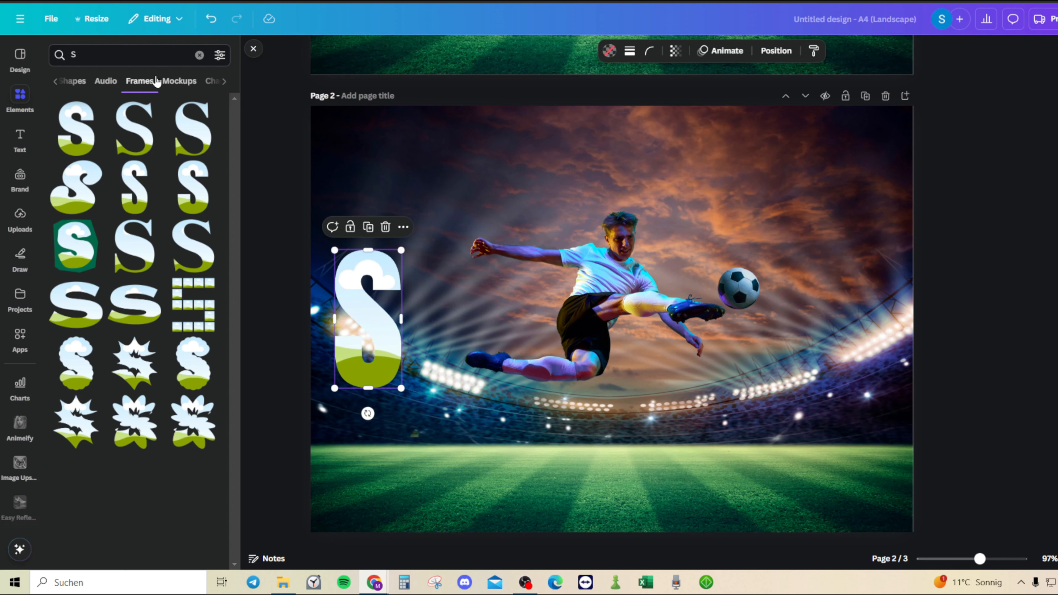
Search frames for O, add the bold condensed O and fit it beside the S at the same height.
click(139, 55)
key(BackSpace)
text(O)
key(Return)
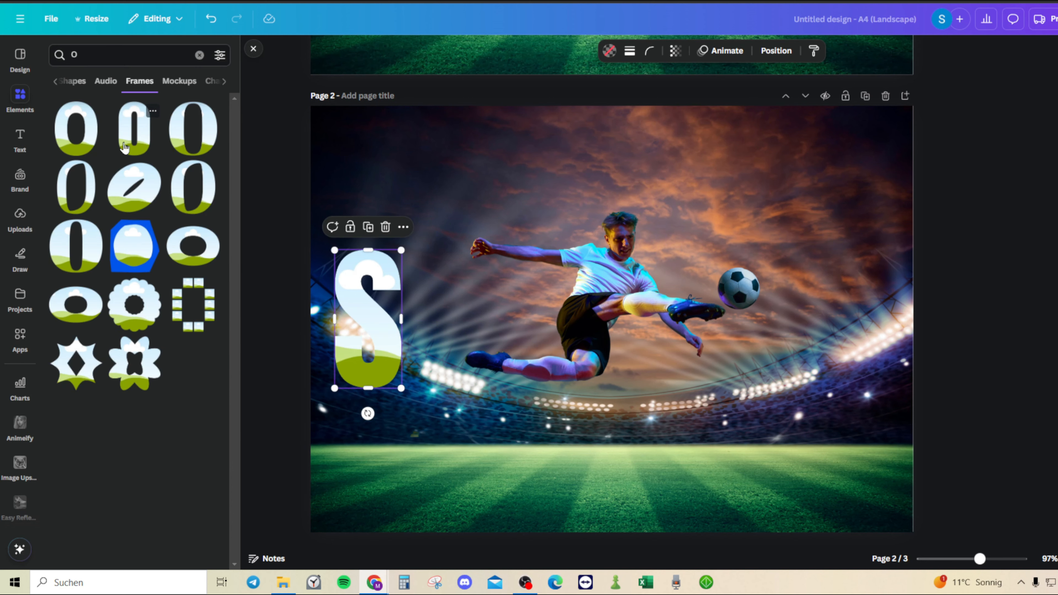
click(125, 146)
drag(678, 208, 615, 315)
drag(566, 386, 430, 338)
Search frames for C and add two bold condensed C frames side by side on page 2.
click(143, 54)
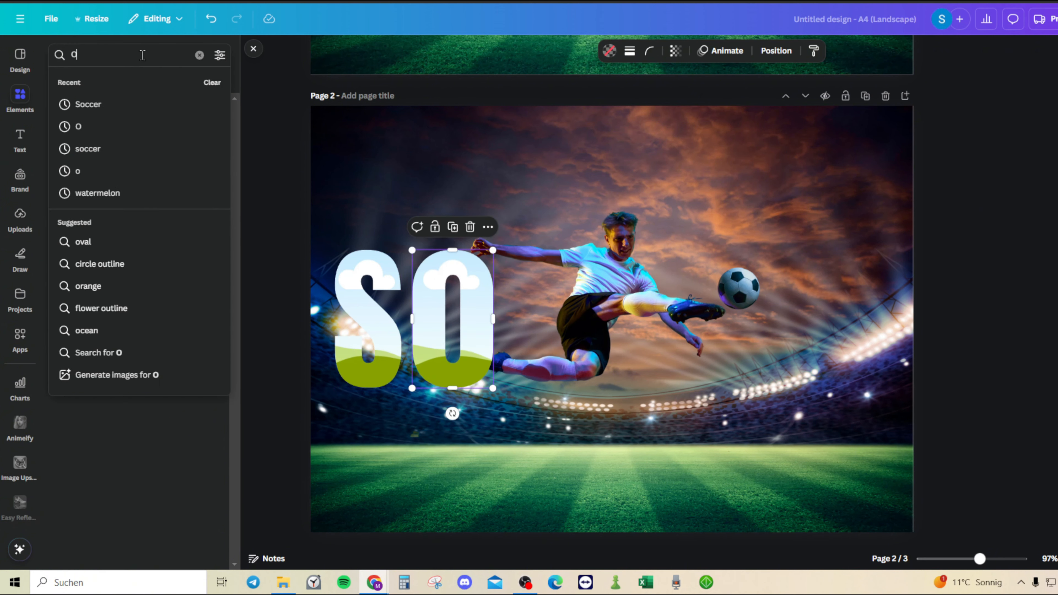
key(BackSpace)
text(c)
key(Return)
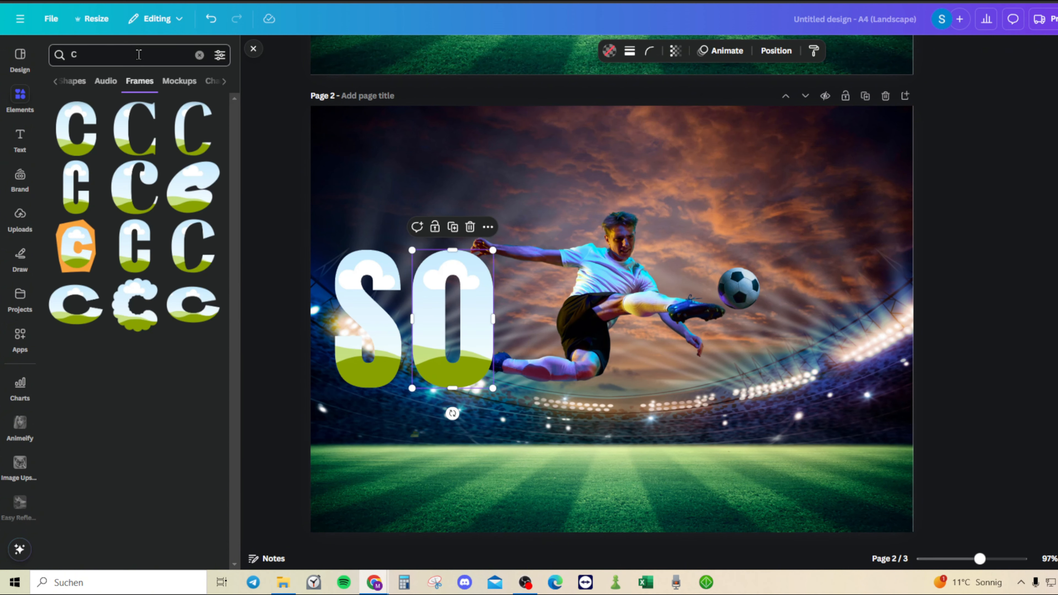
click(79, 188)
click(79, 188)
drag(621, 314, 728, 307)
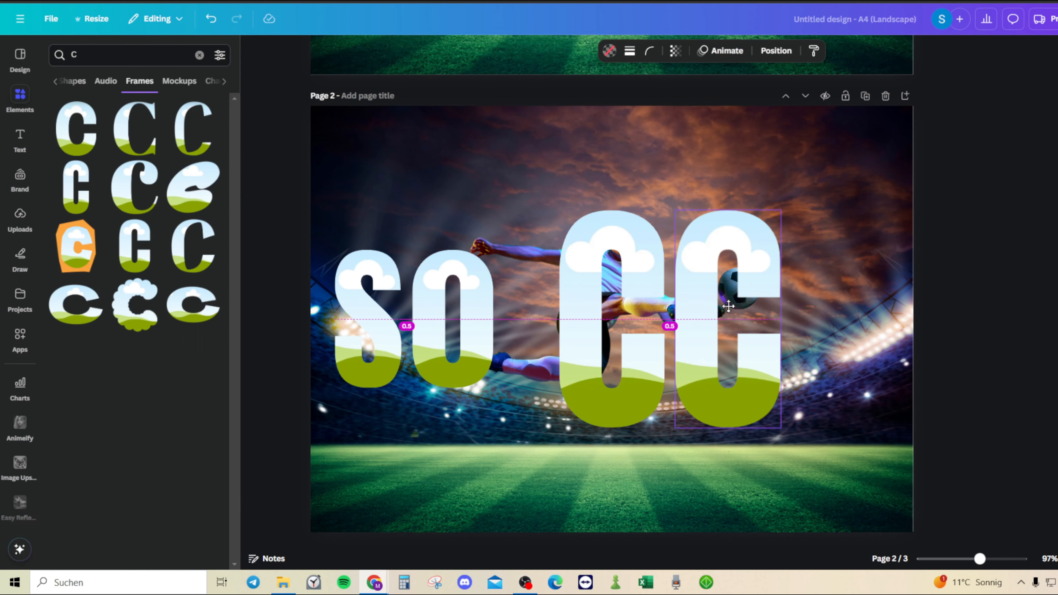
Scale both C frames together to the height of the S and O and place them after the O.
mouse_move(565, 214)
mouse_down()
mouse_move(688, 293)
mouse_move(569, 214)
mouse_up()
drag(1054, 218, 633, 386)
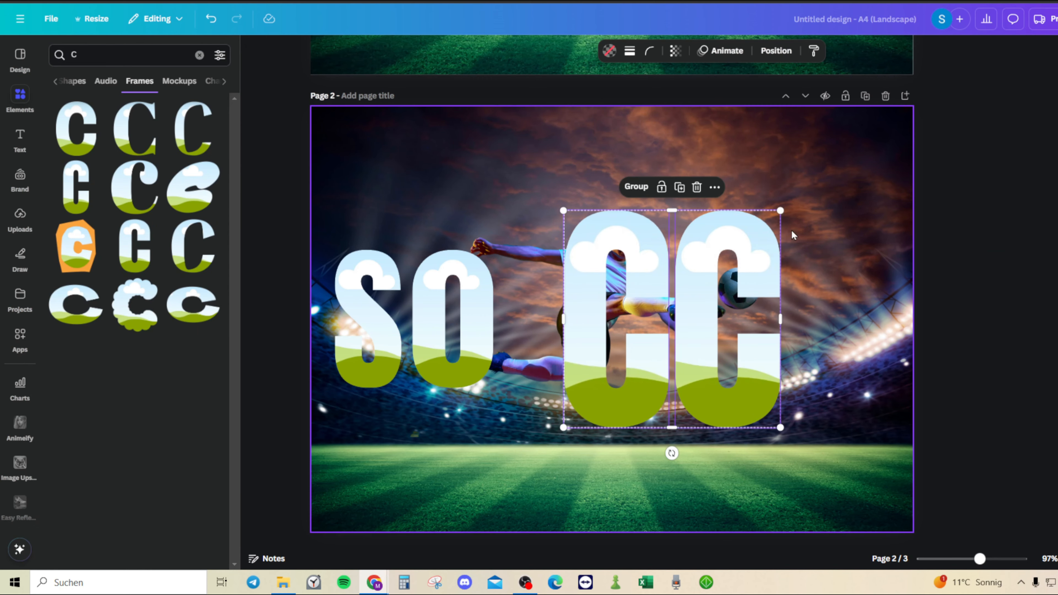
drag(780, 211, 689, 316)
mouse_move(631, 380)
mouse_down()
mouse_move(570, 319)
mouse_move(642, 389)
mouse_up()
Search frames for E, add the condensed E and fit it after the second C at the same letter height.
click(130, 57)
double_click(131, 57)
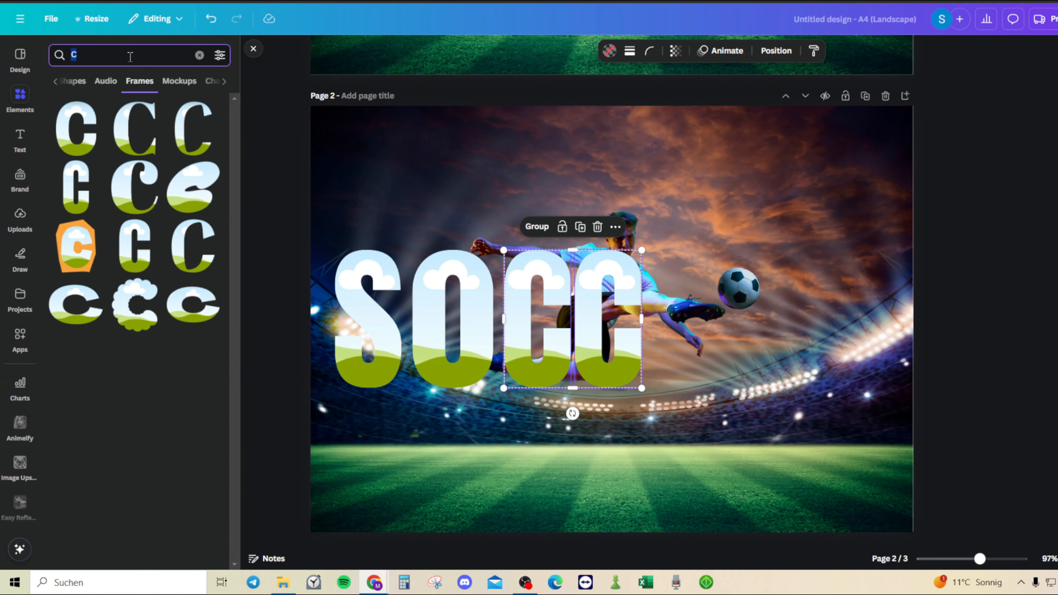
text(E)
click(134, 186)
drag(649, 209, 612, 318)
drag(582, 371, 668, 303)
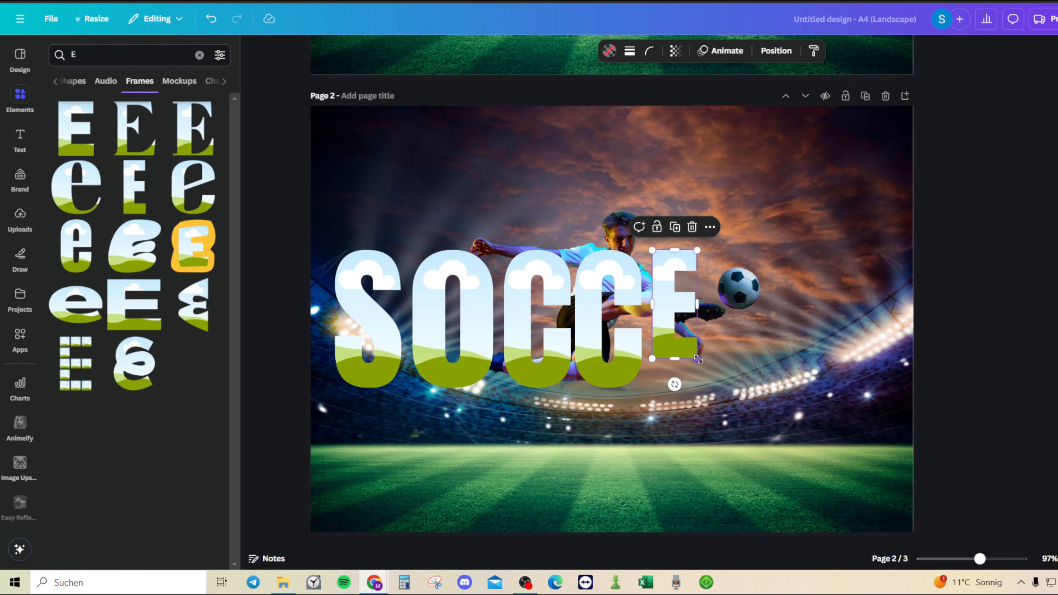
drag(698, 360, 710, 388)
Search frames for R, add the condensed R after the E and scale it to the same letter height.
double_click(113, 50)
text(R)
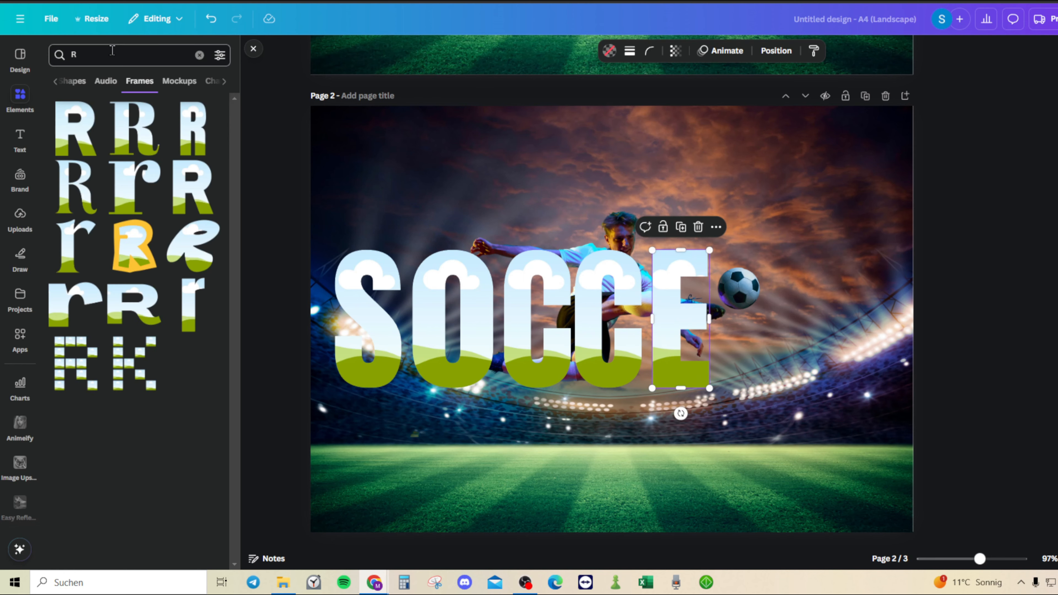
drag(194, 146, 775, 288)
drag(828, 205, 787, 294)
mouse_move(779, 393)
mouse_down()
mouse_move(779, 351)
mouse_move(788, 388)
mouse_up()
Space the letter frames evenly so that SOCCER spreads across the middle of page 2.
drag(756, 315, 815, 308)
drag(670, 309, 730, 308)
drag(620, 302, 672, 301)
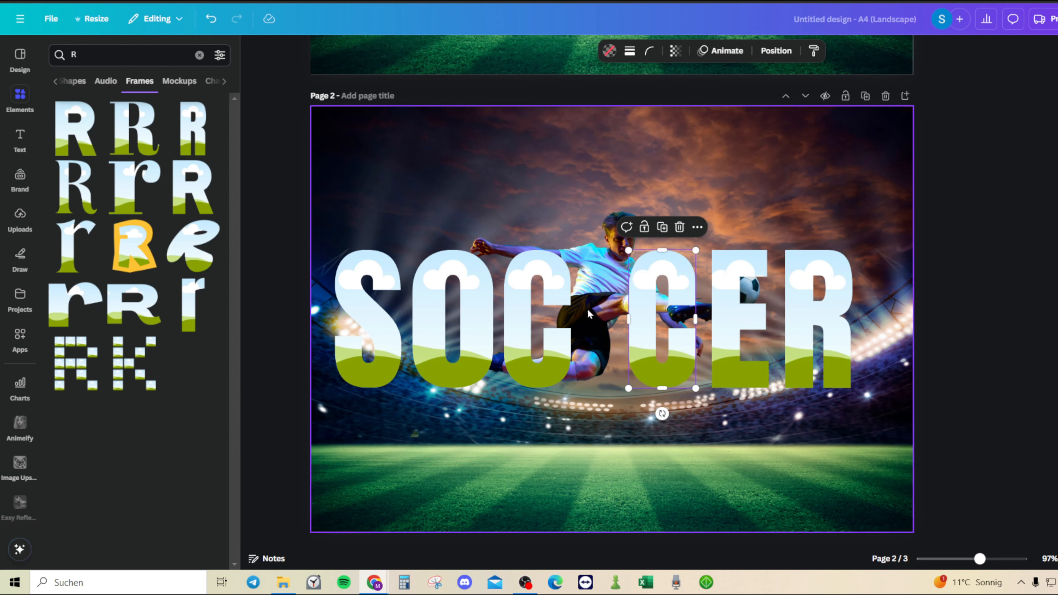
drag(537, 306, 579, 306)
mouse_move(463, 306)
mouse_down()
mouse_move(500, 306)
mouse_move(459, 319)
mouse_up()
drag(381, 316, 422, 316)
click(990, 290)
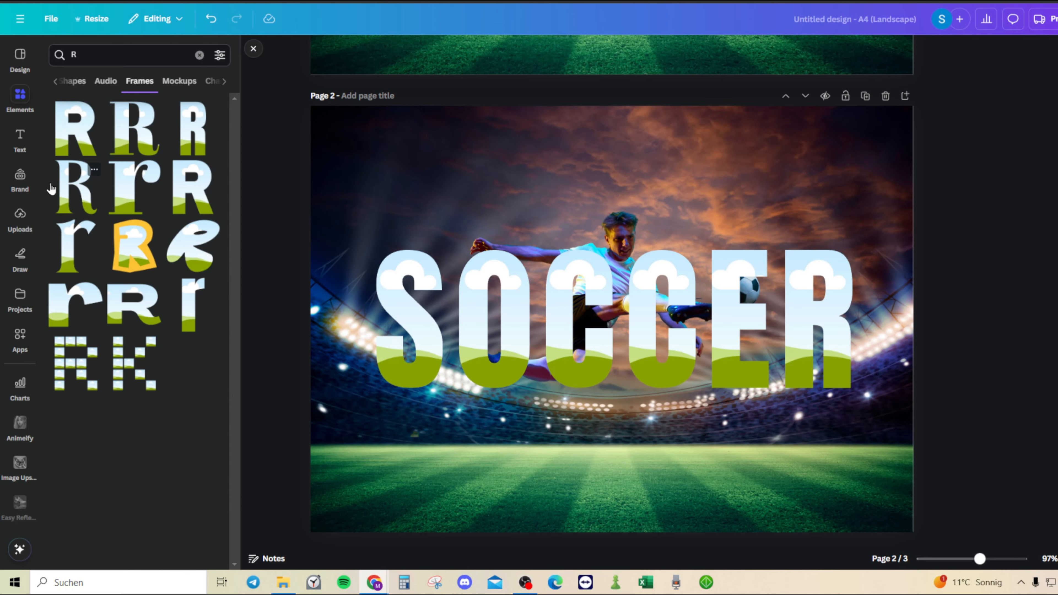
Fill the S frame with the uploaded stadium image and enlarge the image inside it to match the page background exactly.
click(20, 217)
drag(101, 193, 430, 348)
double_click(420, 342)
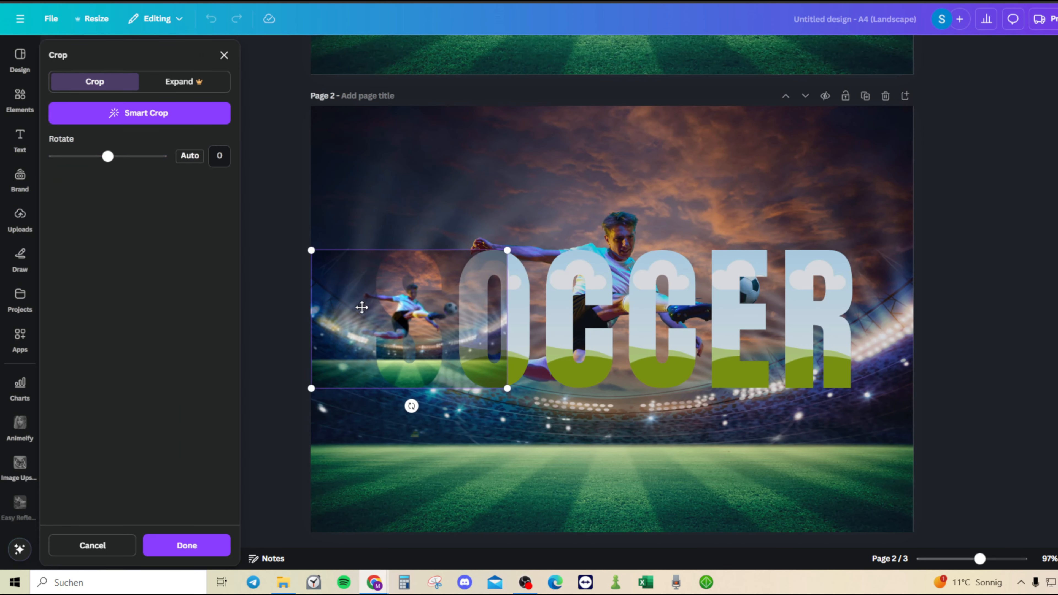
drag(360, 303, 357, 246)
drag(504, 251, 765, 208)
drag(671, 213, 676, 195)
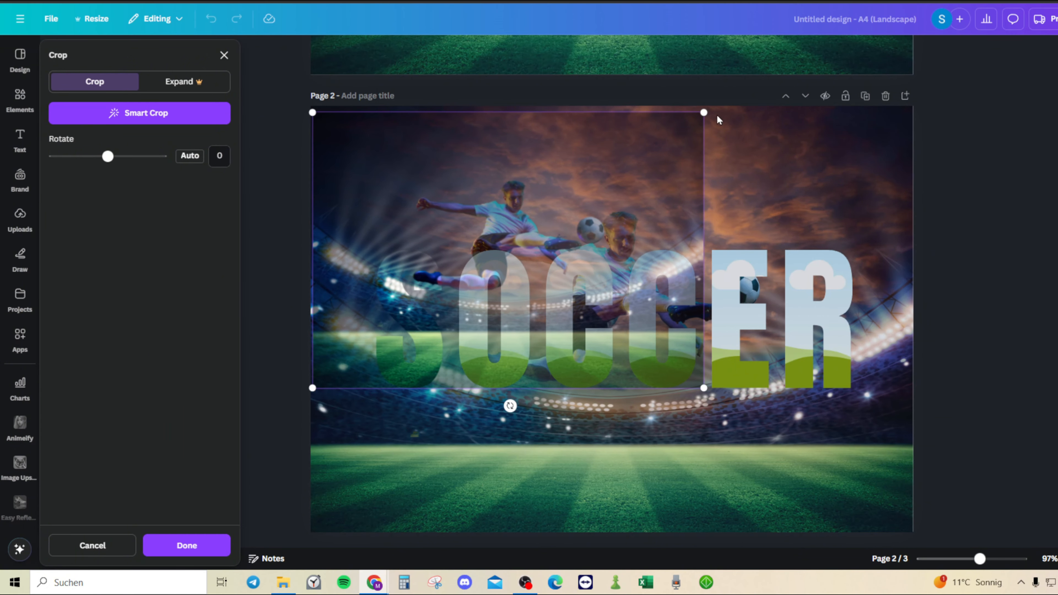
drag(708, 113, 716, 109)
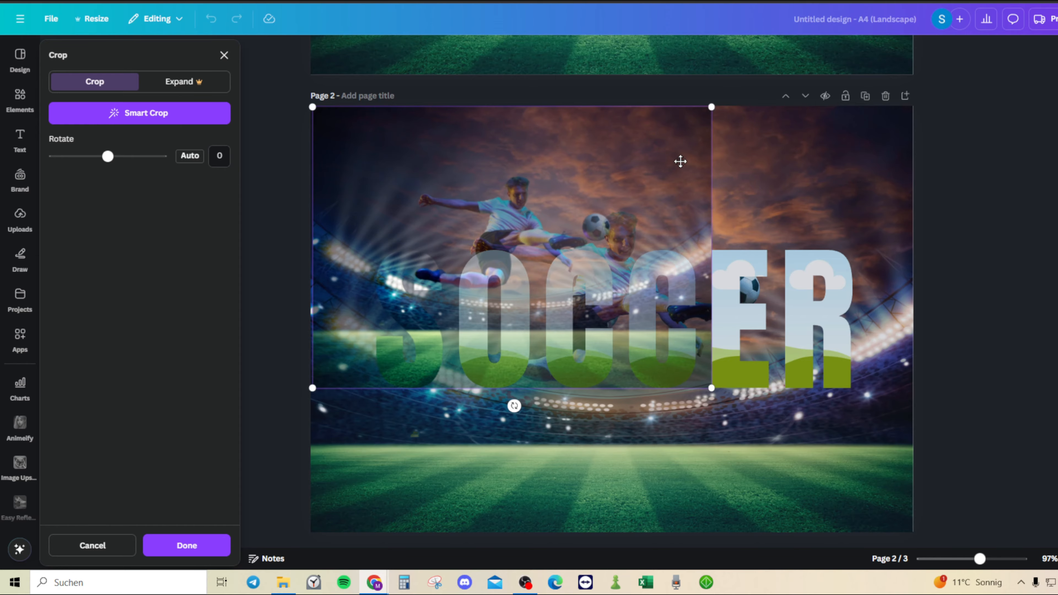
drag(681, 162, 678, 162)
drag(715, 390, 919, 527)
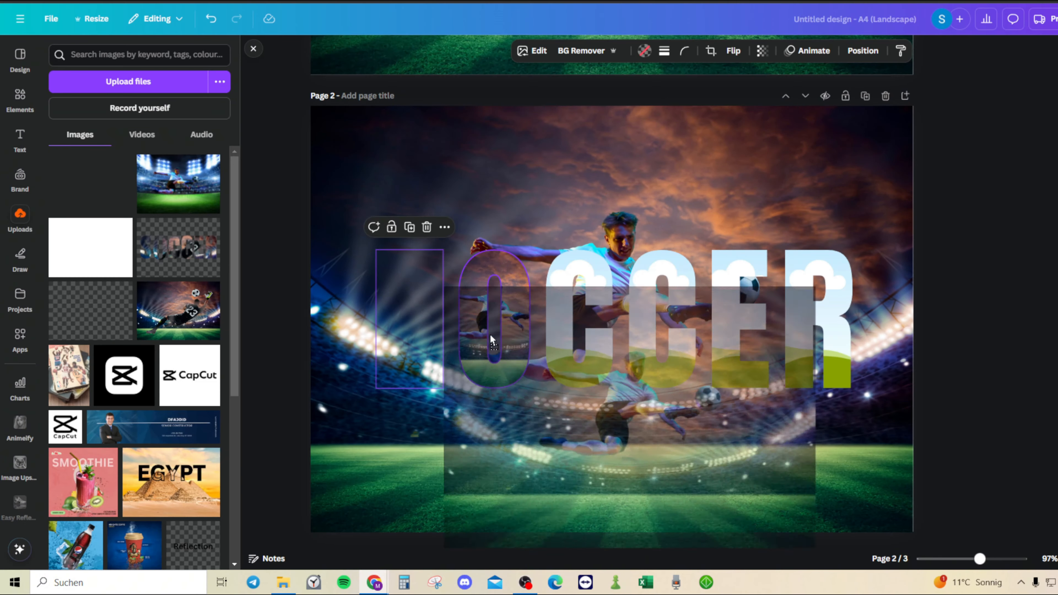
Fill the O frame with the stadium image and scale it inside the letter to line up with the page background.
double_click(536, 264)
drag(592, 388, 1016, 563)
drag(781, 450, 694, 307)
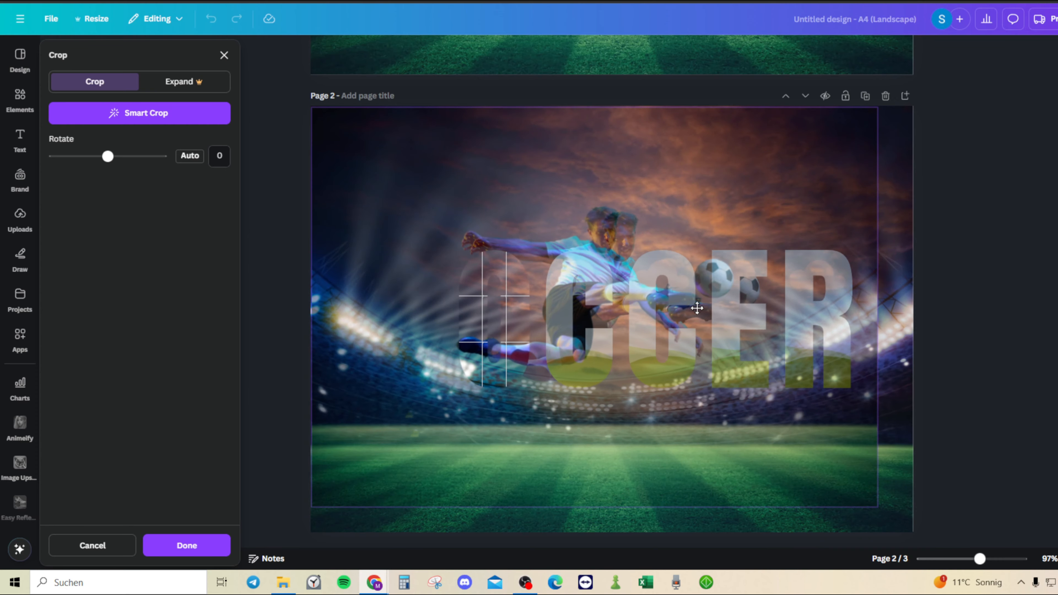
drag(879, 506, 912, 528)
scroll(950, 475, down, 3)
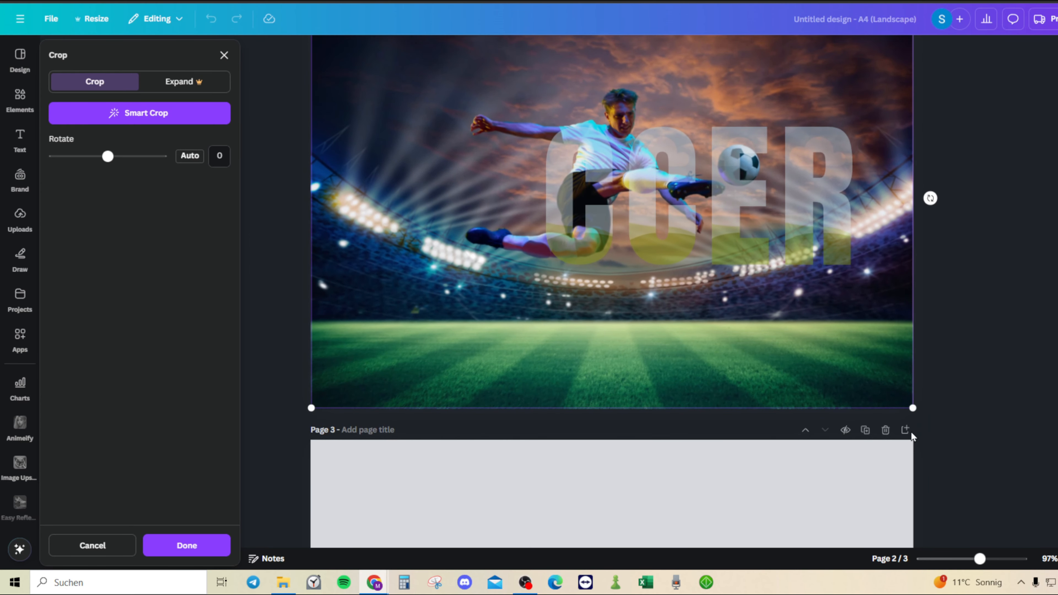
drag(911, 408, 912, 409)
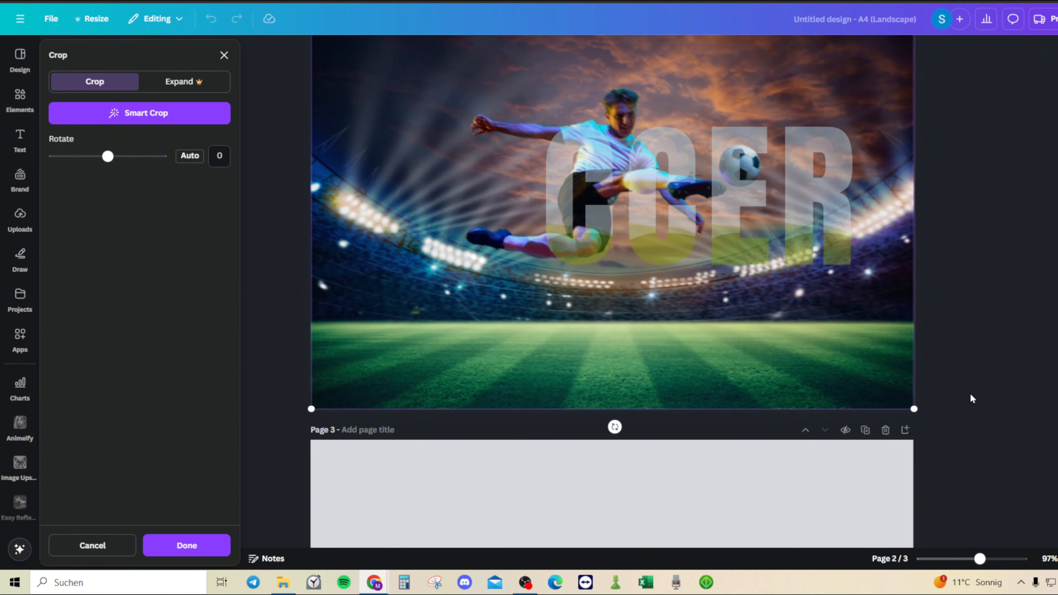
click(1006, 390)
Fill the first C frame with the stadium image and adjust its crop to align with the page background.
scroll(1006, 389, up, 1)
drag(90, 184, 558, 264)
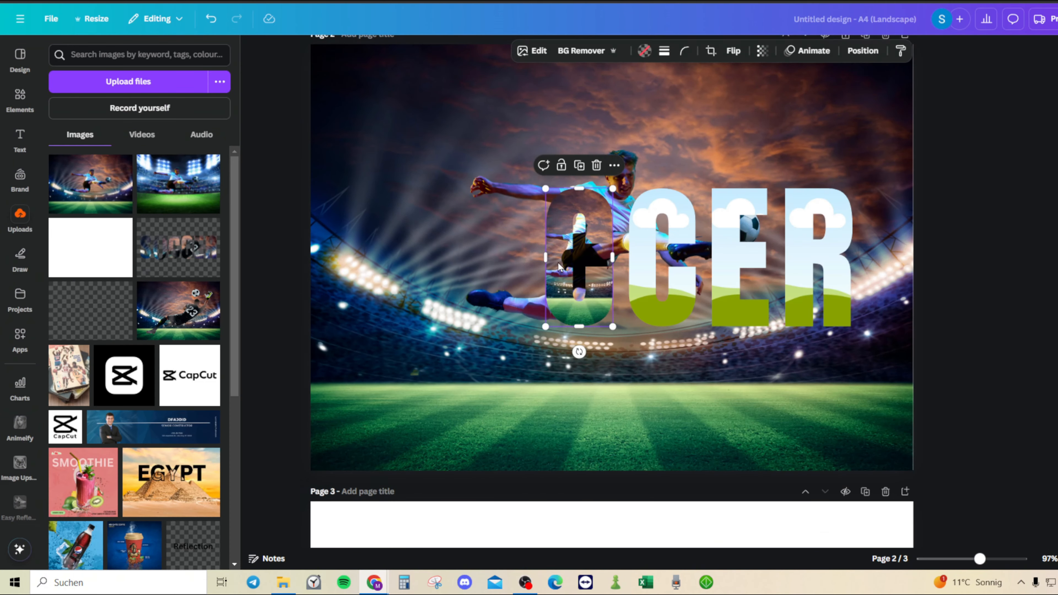
double_click(559, 264)
drag(481, 187, 137, 37)
drag(462, 160, 644, 265)
click(1006, 389)
Fill the second C frame with the stadium image and match its crop to the page background.
drag(90, 184, 663, 256)
double_click(663, 257)
drag(527, 199, 645, 265)
Fill the E frame with the stadium image and resize it inside the letter to coincide with the page background.
drag(90, 183, 740, 257)
double_click(739, 256)
drag(527, 199, 665, 340)
drag(941, 488, 913, 471)
click(949, 466)
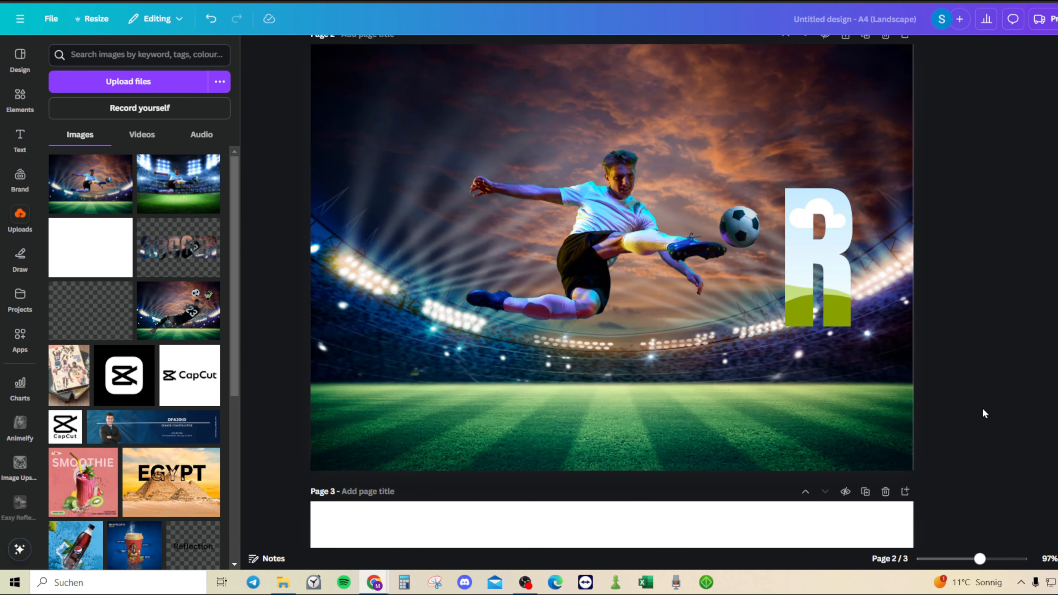
Fill the R frame with the stadium image and enlarge its crop to coincide with the page background.
drag(121, 192, 797, 287)
double_click(797, 287)
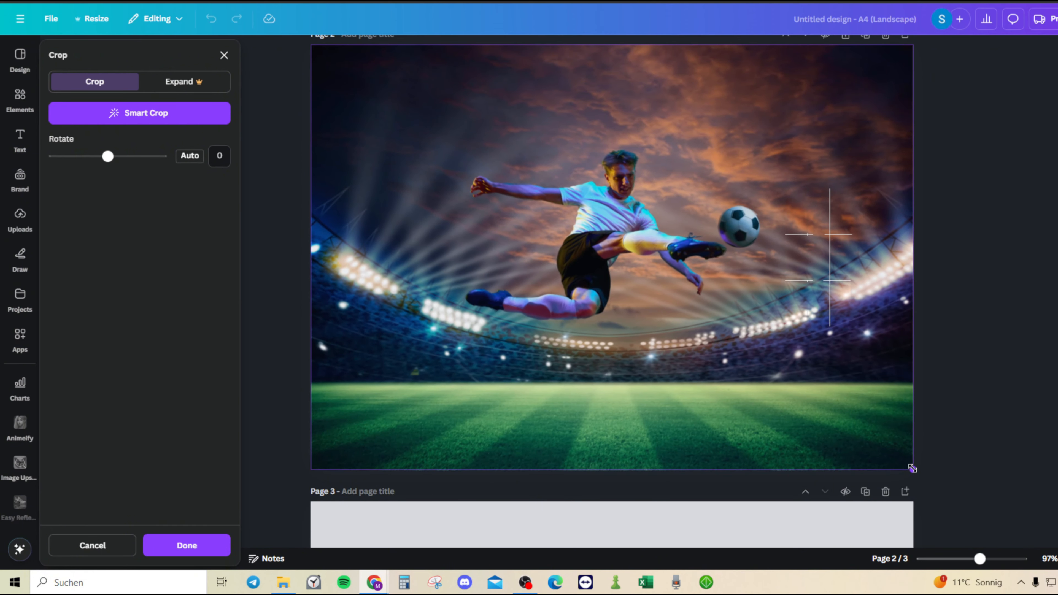
click(961, 427)
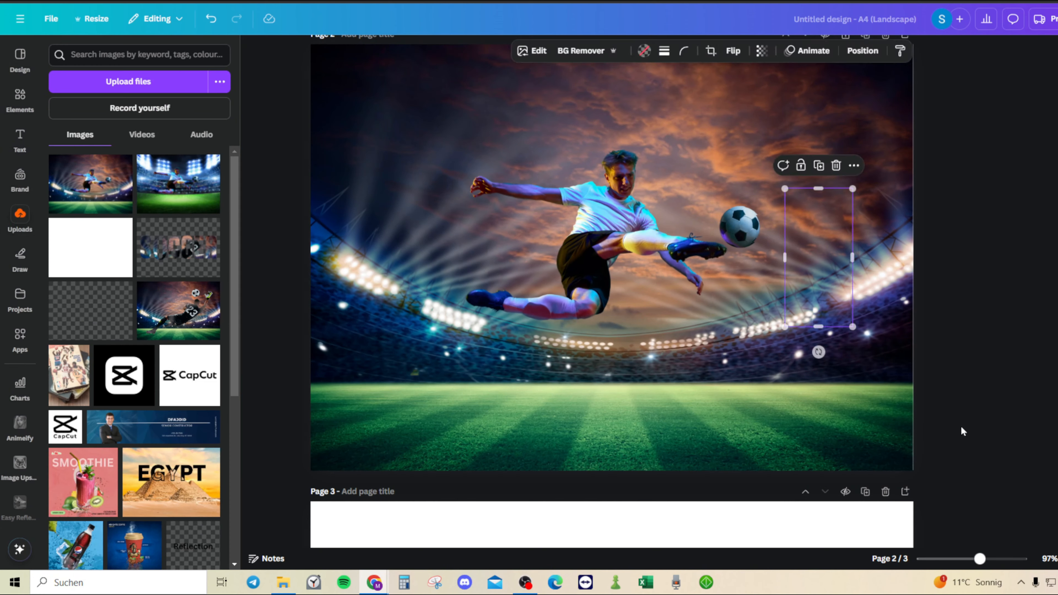
Delete the full-page stadium image behind the letters on page 2.
click(978, 207)
click(820, 77)
key(Delete)
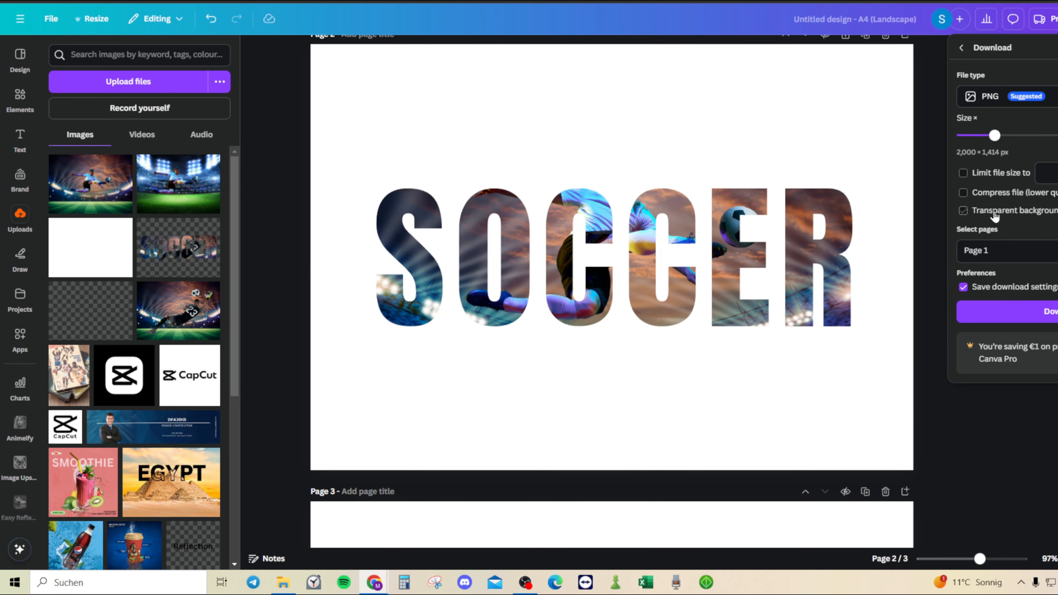
Download only page 2 as a PNG with a transparent background.
double_click(1029, 253)
text(2)
key(Return)
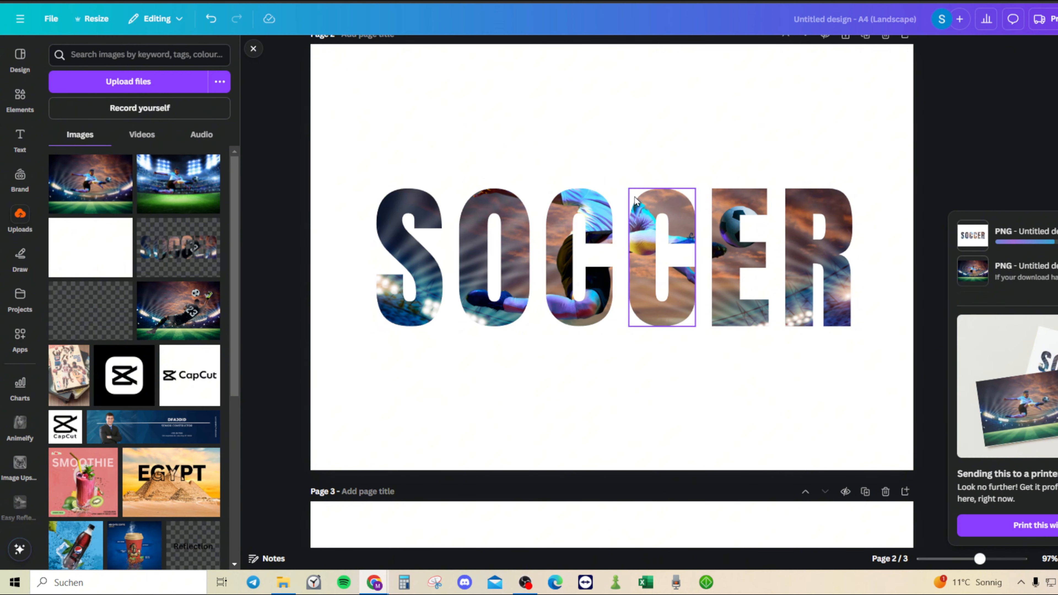
Place the downloaded SOCCER cutout on page 3, cropped above and below the letters and enlarged to span the page width.
scroll(625, 226, down, 5)
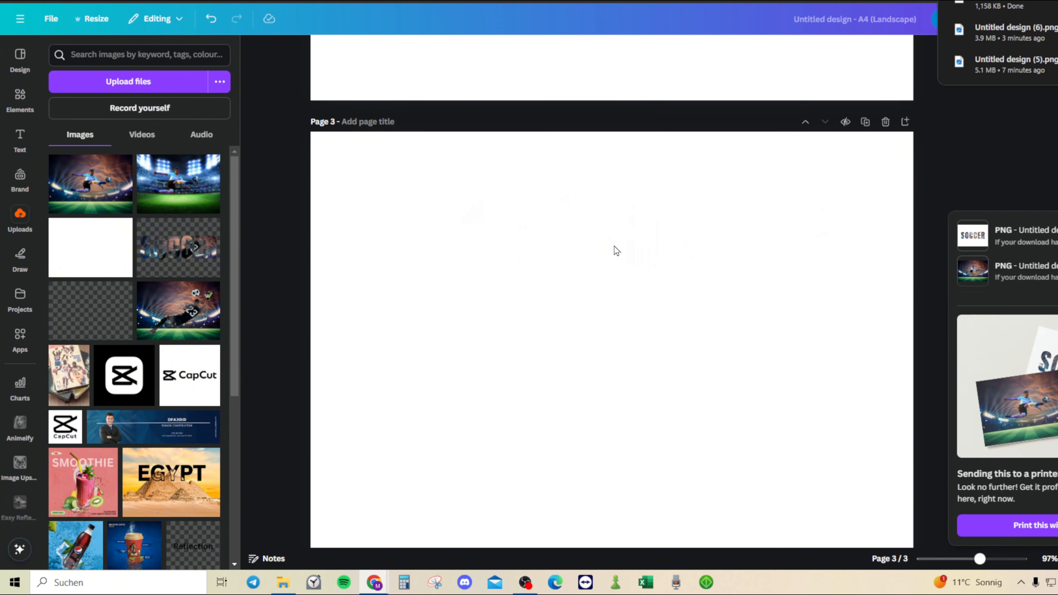
drag(975, 33, 536, 340)
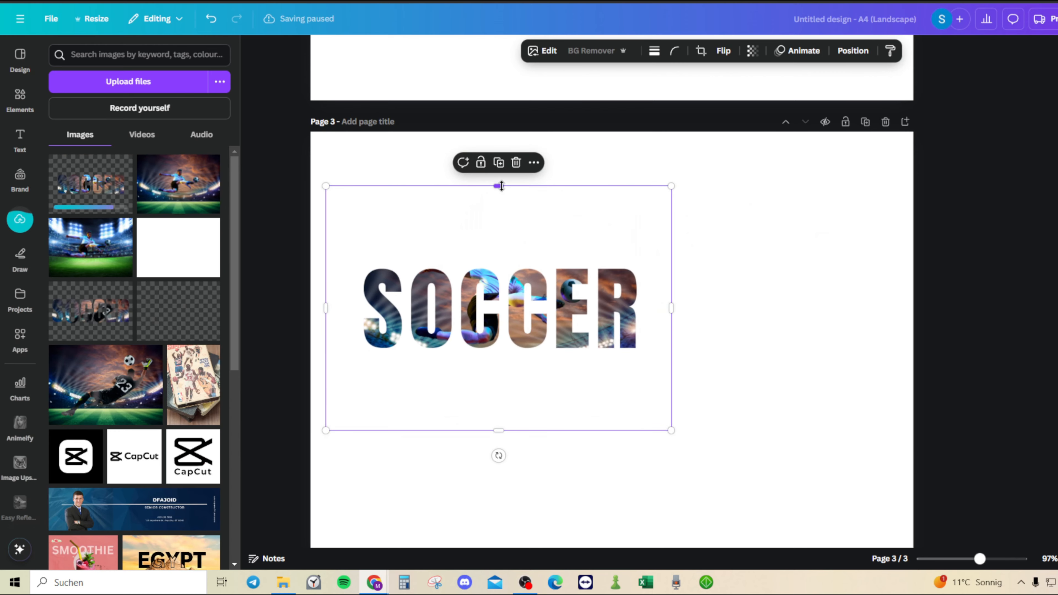
drag(504, 198, 509, 260)
drag(500, 438, 521, 356)
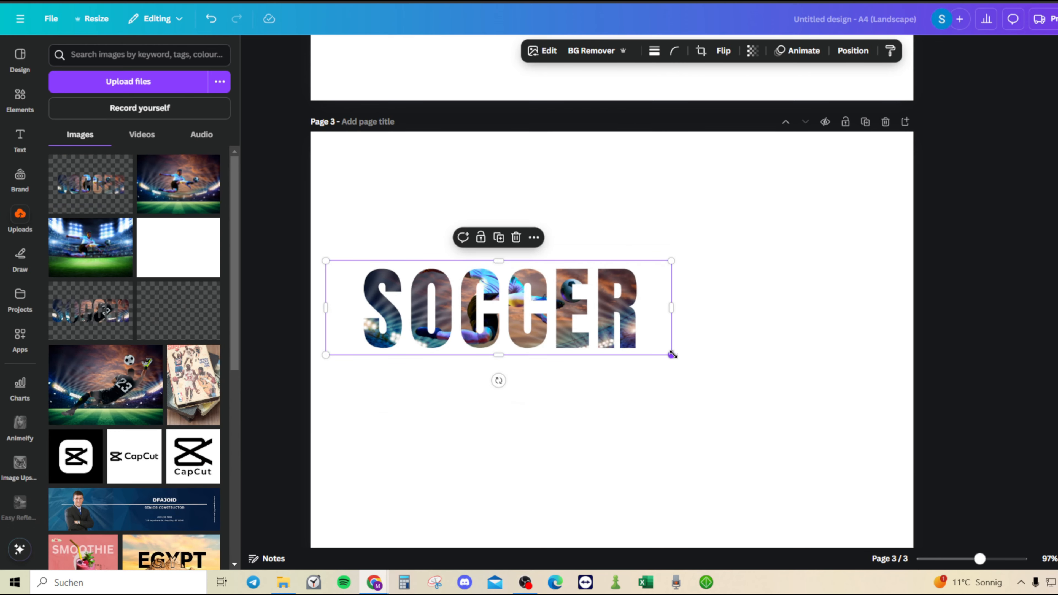
drag(673, 355, 1049, 458)
drag(816, 384, 740, 370)
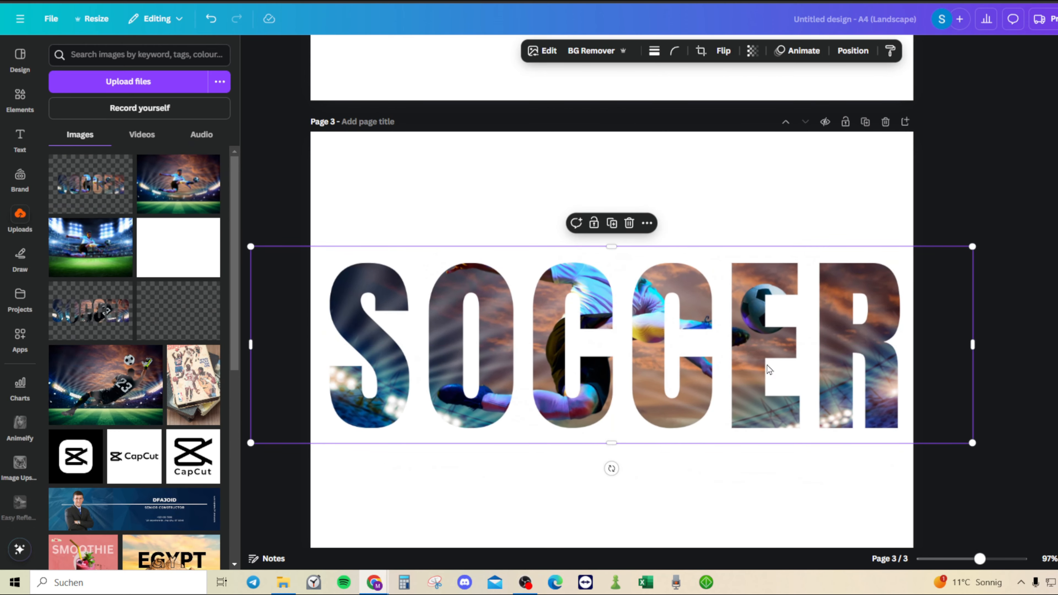
click(250, 210)
click(199, 195)
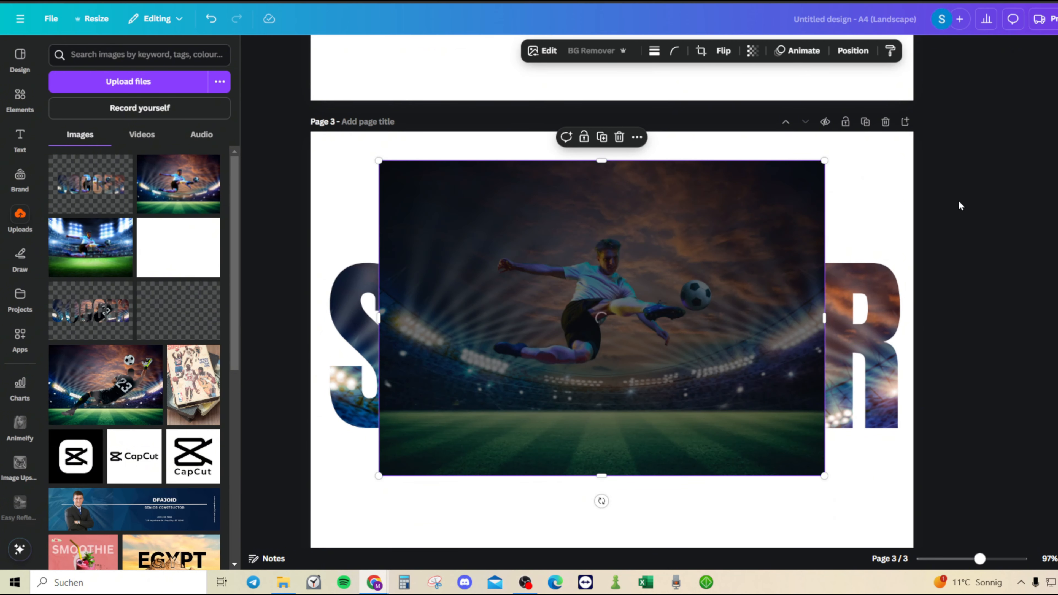
drag(817, 469, 914, 559)
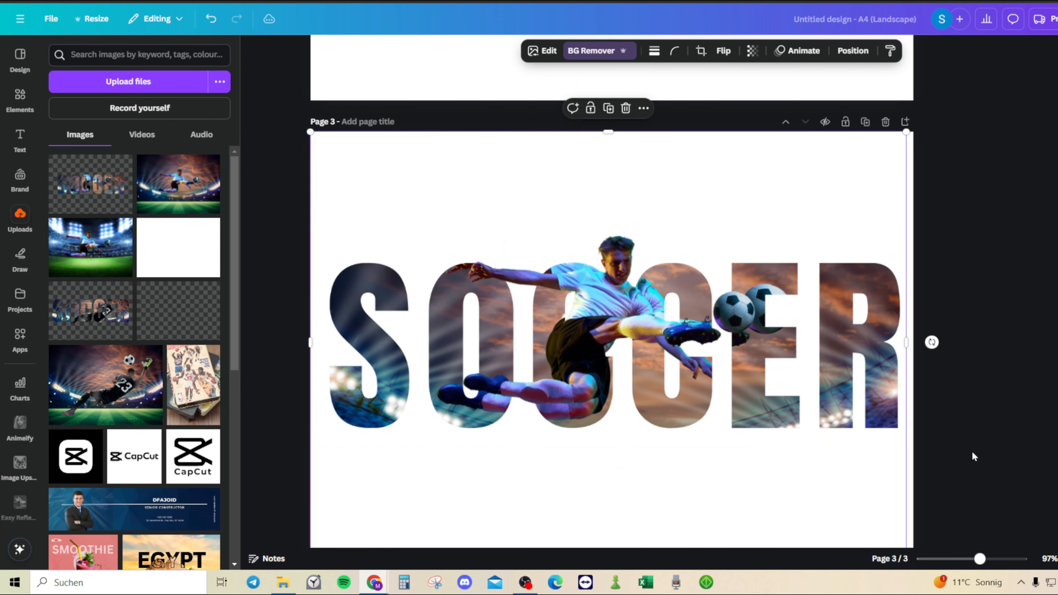
scroll(970, 456, down, 1)
drag(910, 502, 988, 543)
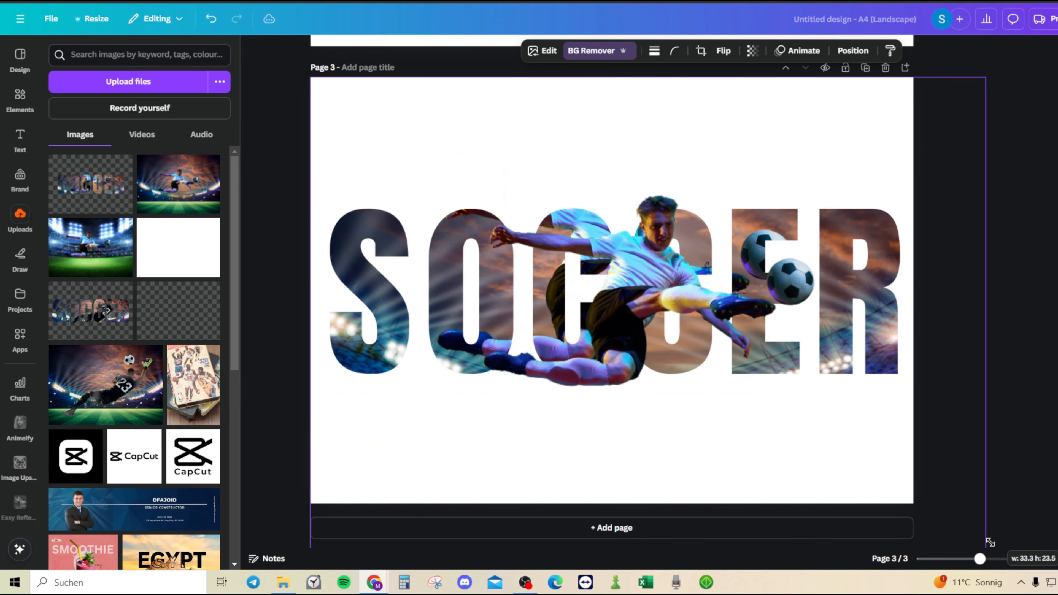
drag(873, 452, 829, 432)
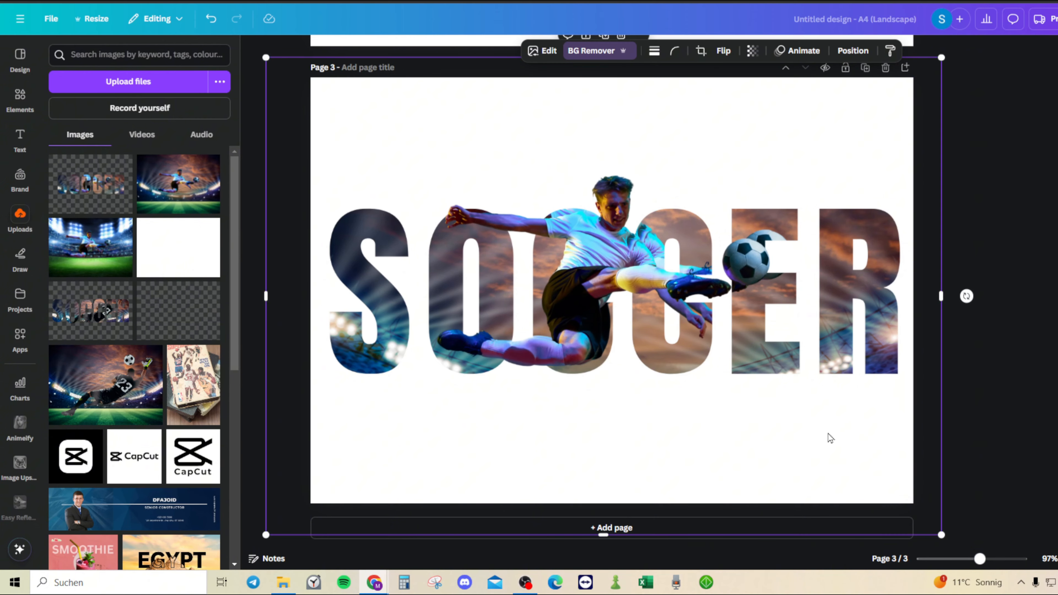
key(Delete)
Place the soccer player image on page 3, sized to cover the page, and remove its background.
drag(179, 184, 350, 483)
right_click(514, 465)
click(696, 442)
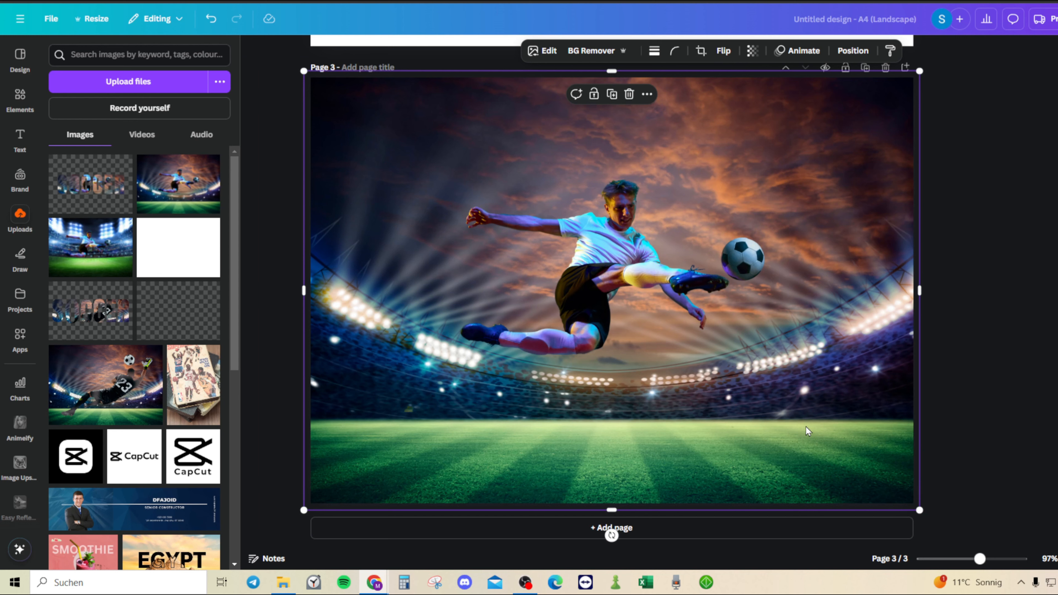
click(592, 52)
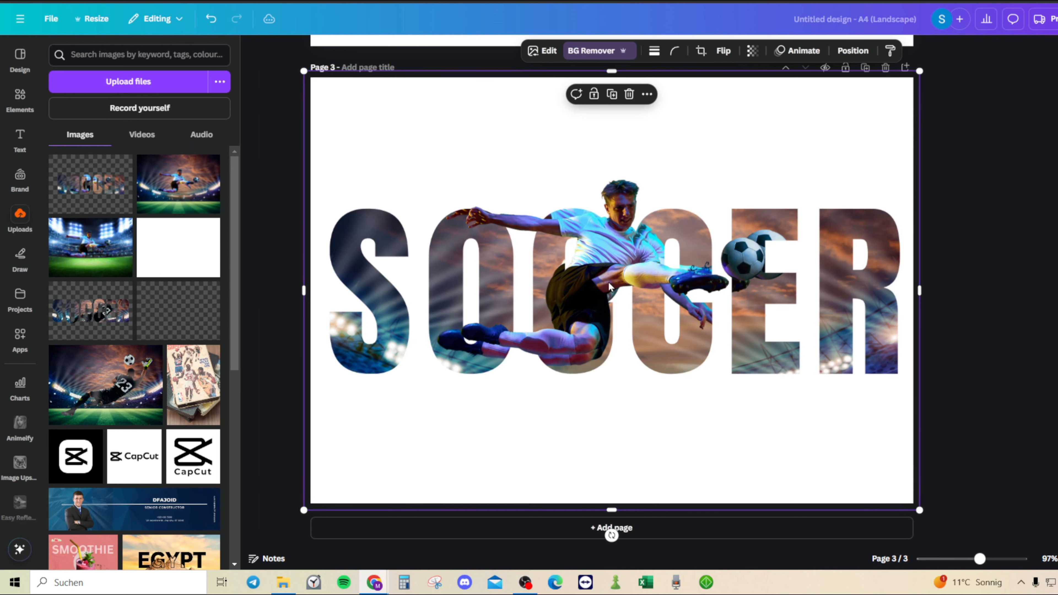
Enlarge the player cutout and align it exactly with the player visible inside the SOCCER letters.
drag(302, 508, 272, 526)
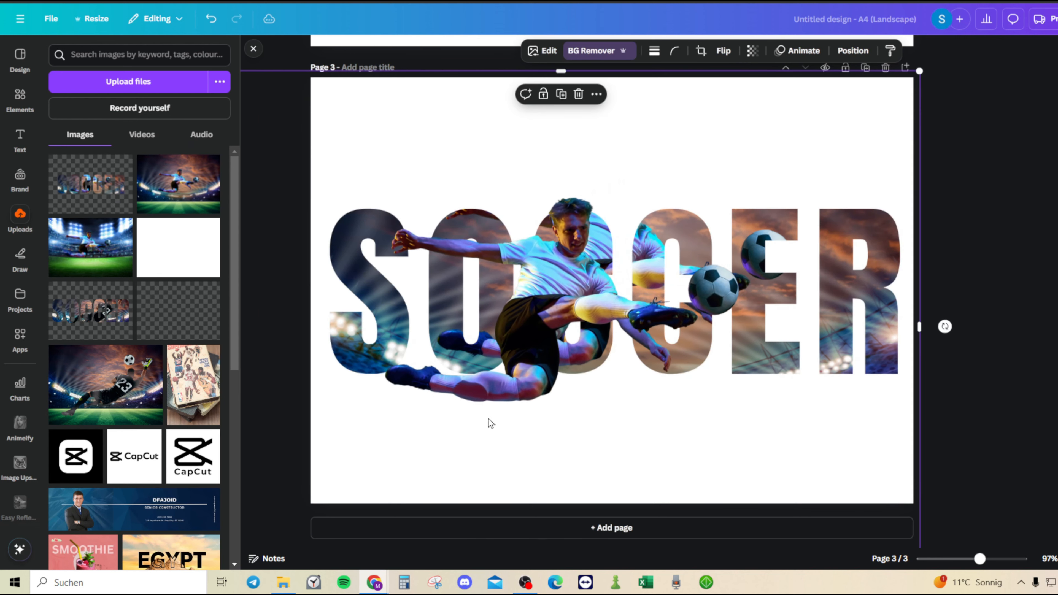
drag(489, 423, 637, 344)
scroll(616, 343, down, 2)
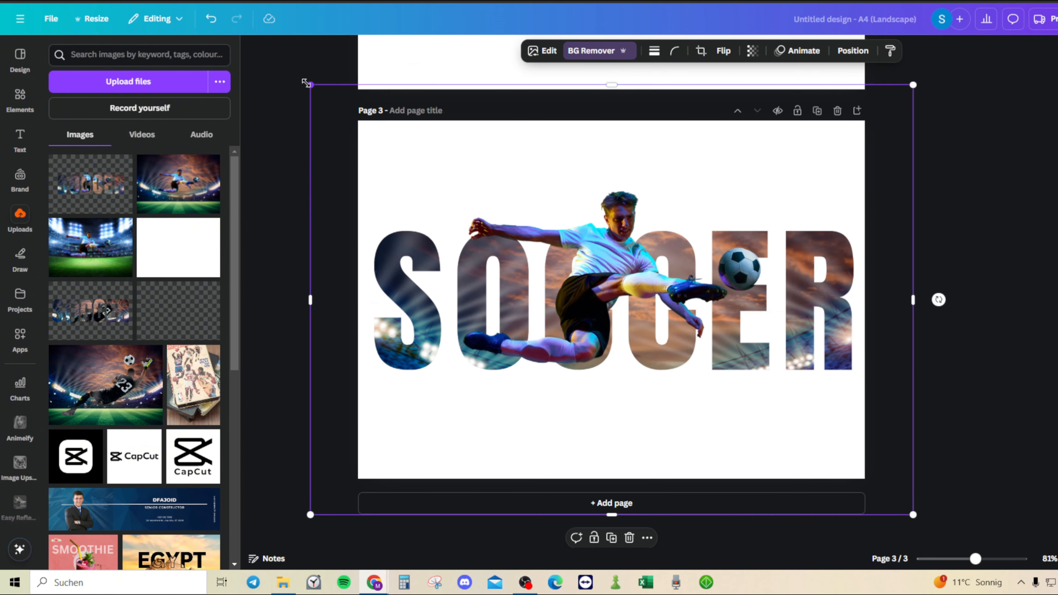
scroll(307, 81, down, 1)
drag(605, 290, 609, 290)
scroll(789, 319, up, 5)
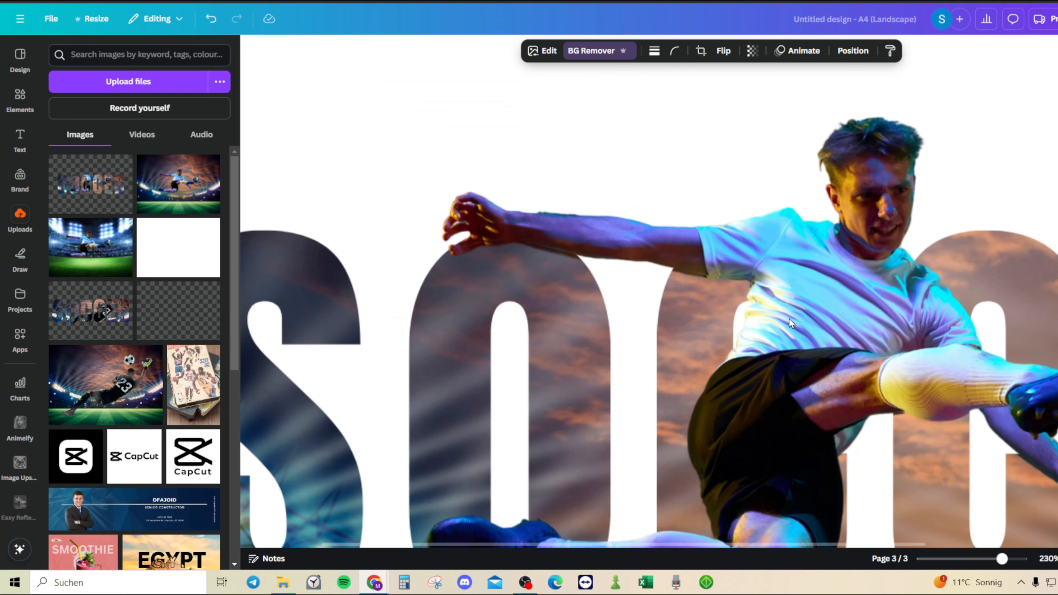
scroll(796, 322, down, 5)
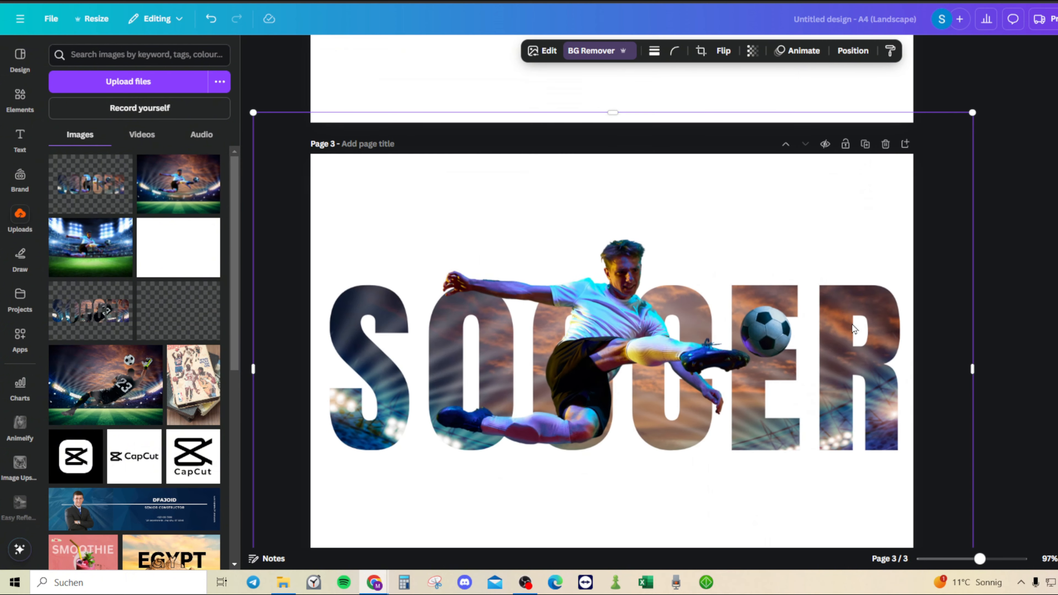
Send the player cutout one layer backward, behind the SOCCER letters.
click(1000, 313)
click(616, 294)
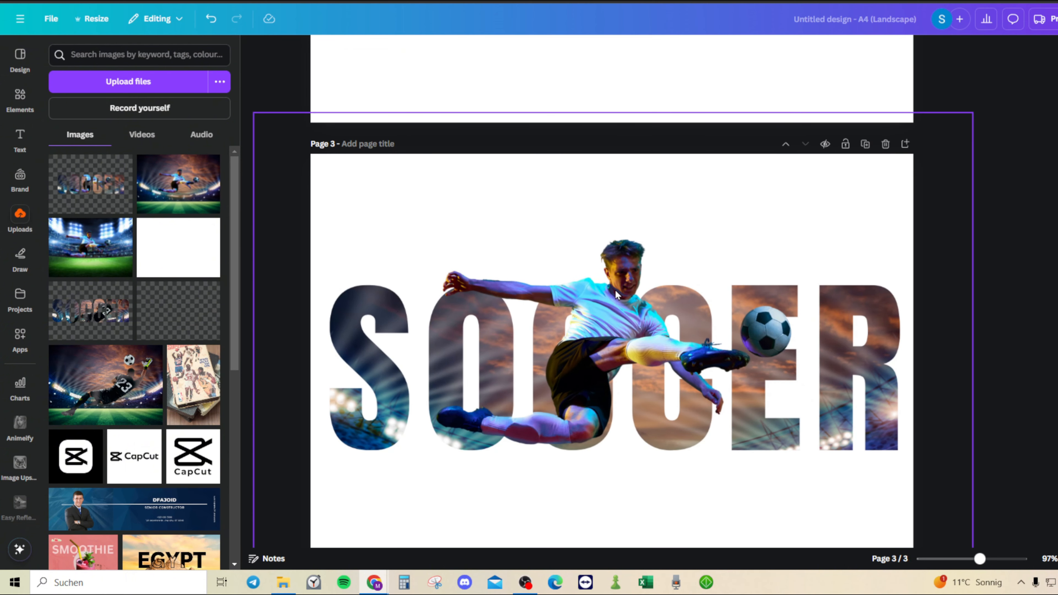
right_click(615, 285)
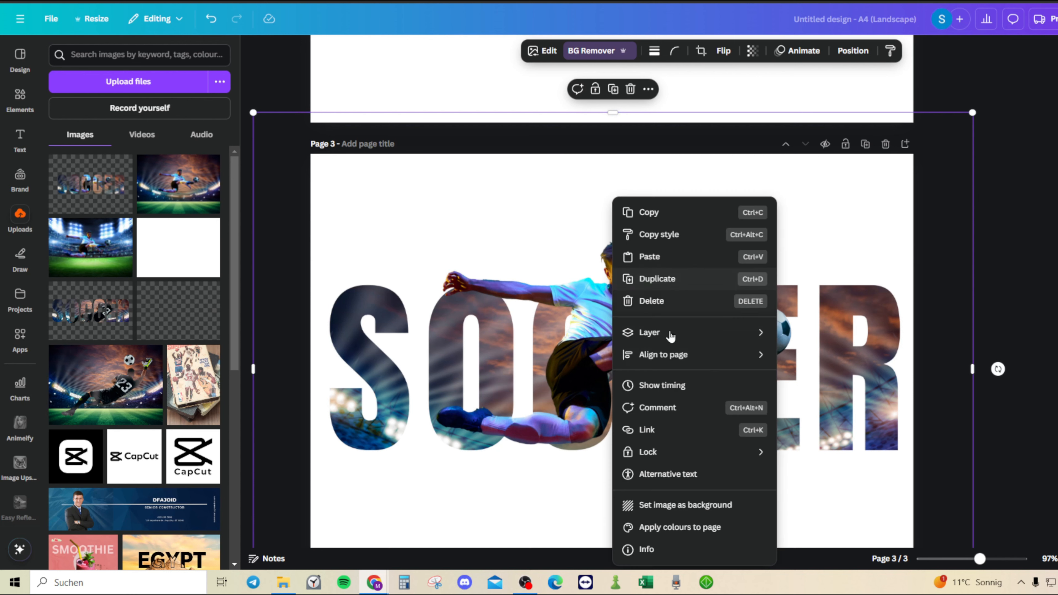
mouse_move(746, 339)
click(830, 376)
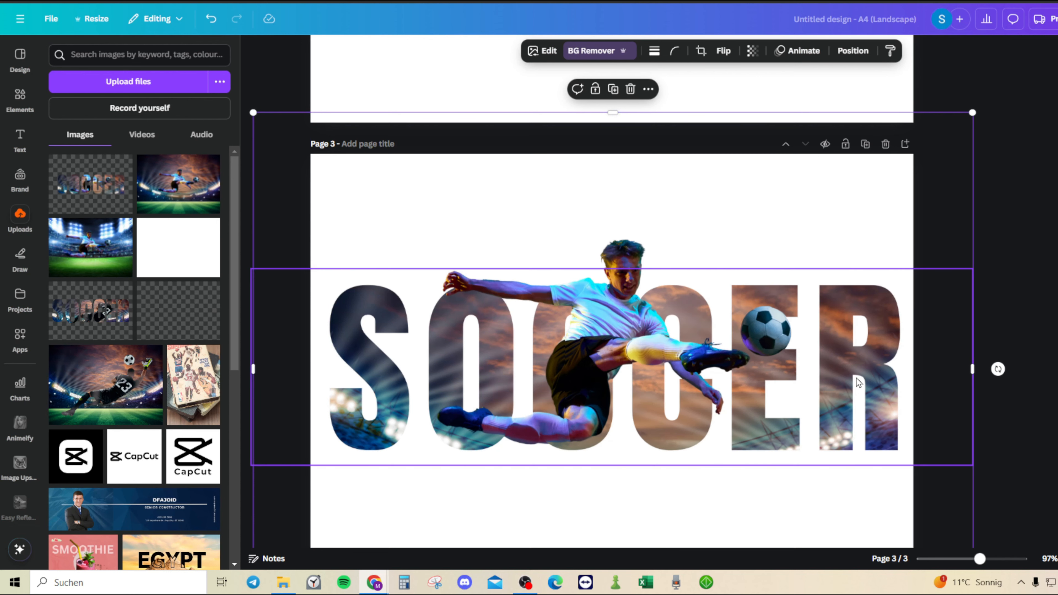
key(Escape)
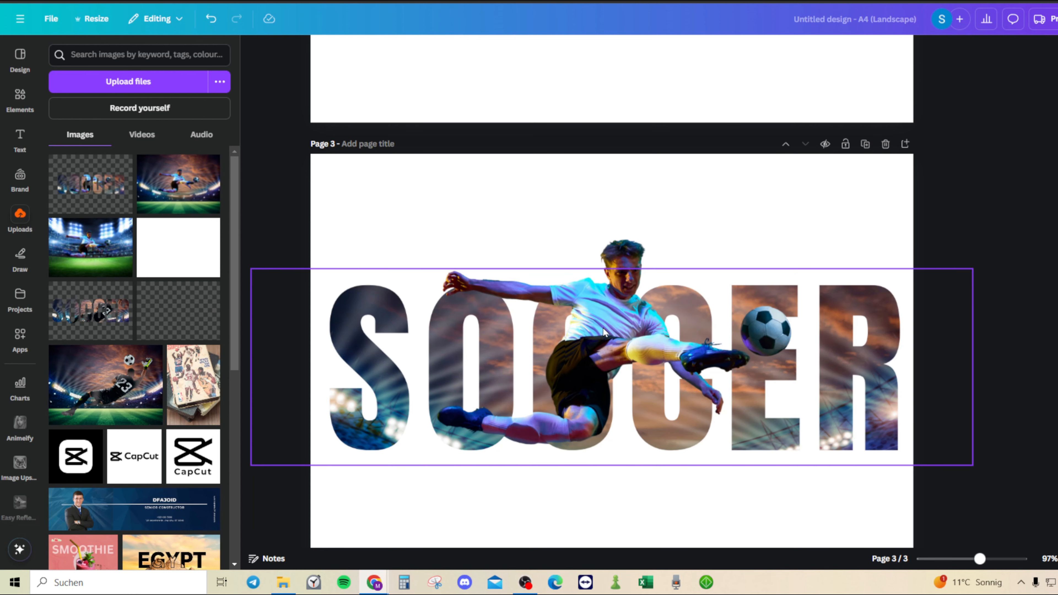
right_click(616, 252)
mouse_move(730, 328)
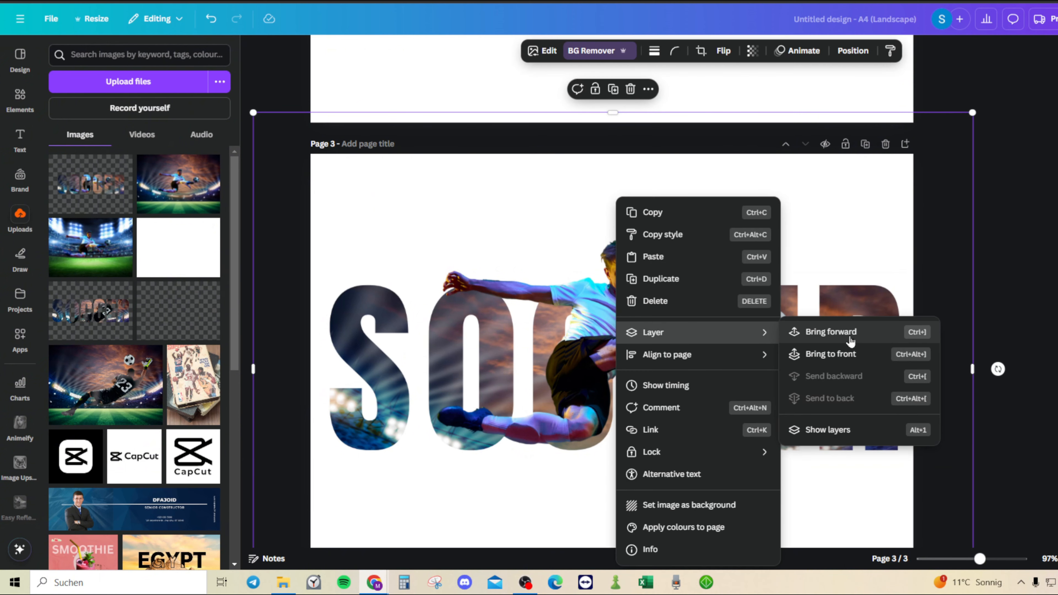
click(831, 353)
click(1048, 319)
Apply an Outline shadow to the SOCCER letters in white (#FFFFFF) with size 3 and intensity 100.
click(854, 395)
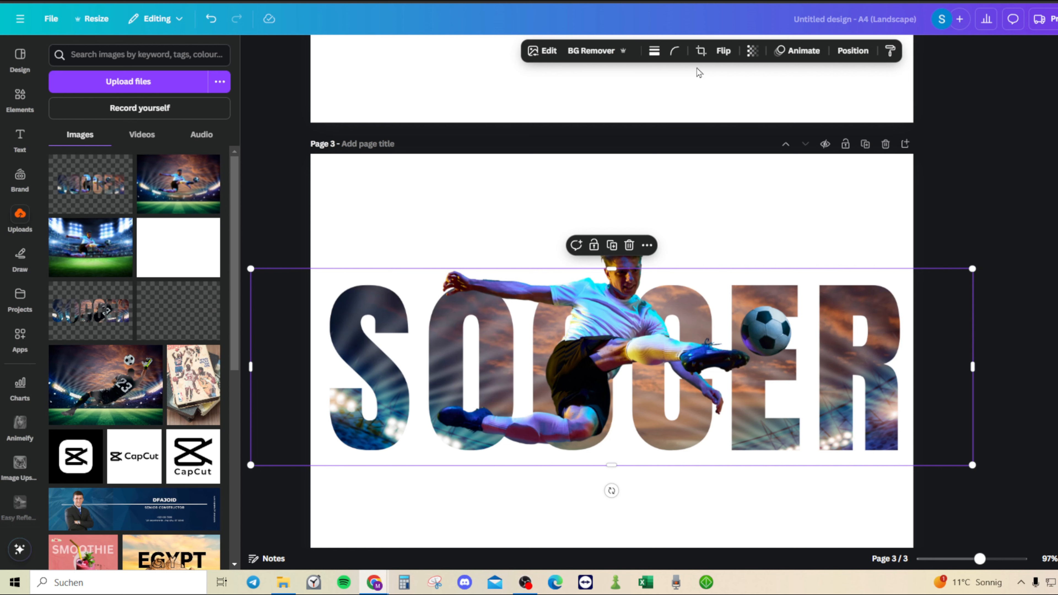
click(543, 50)
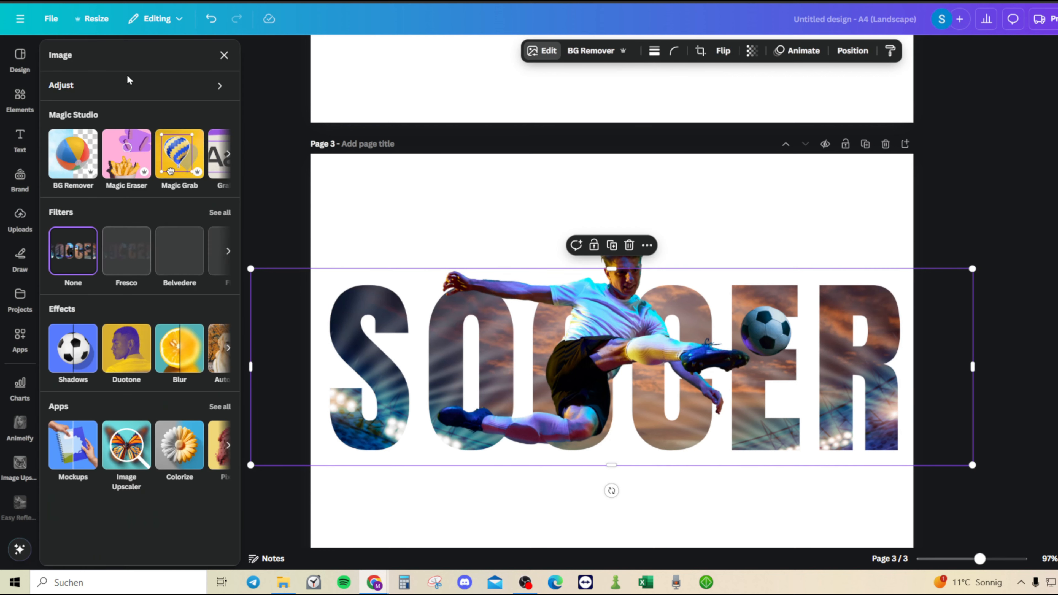
click(71, 348)
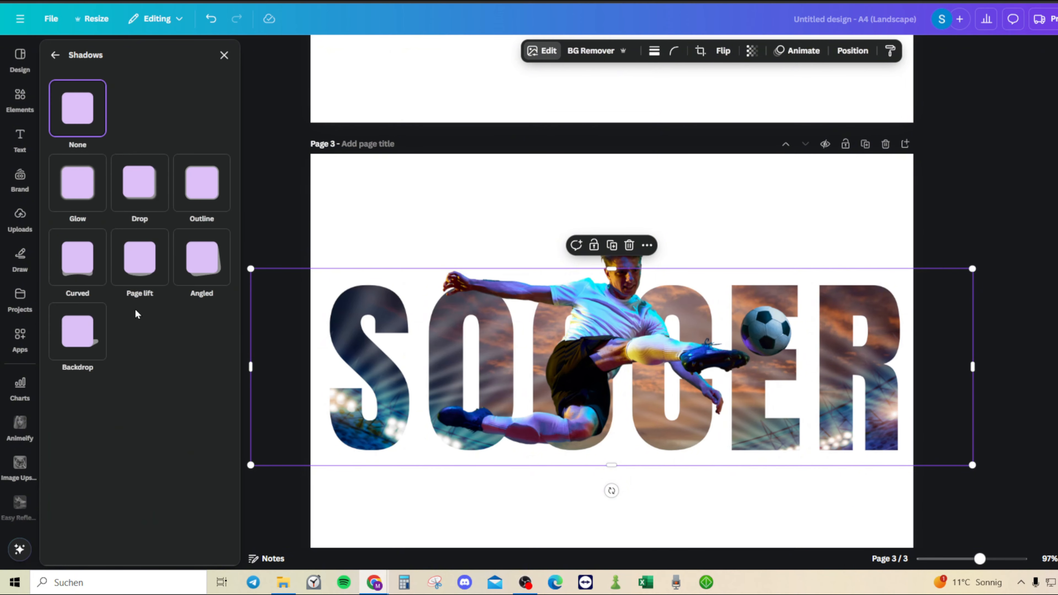
click(200, 190)
mouse_move(193, 475)
mouse_down()
mouse_move(102, 474)
mouse_move(193, 474)
mouse_up()
drag(89, 405, 55, 417)
click(221, 434)
click(242, 471)
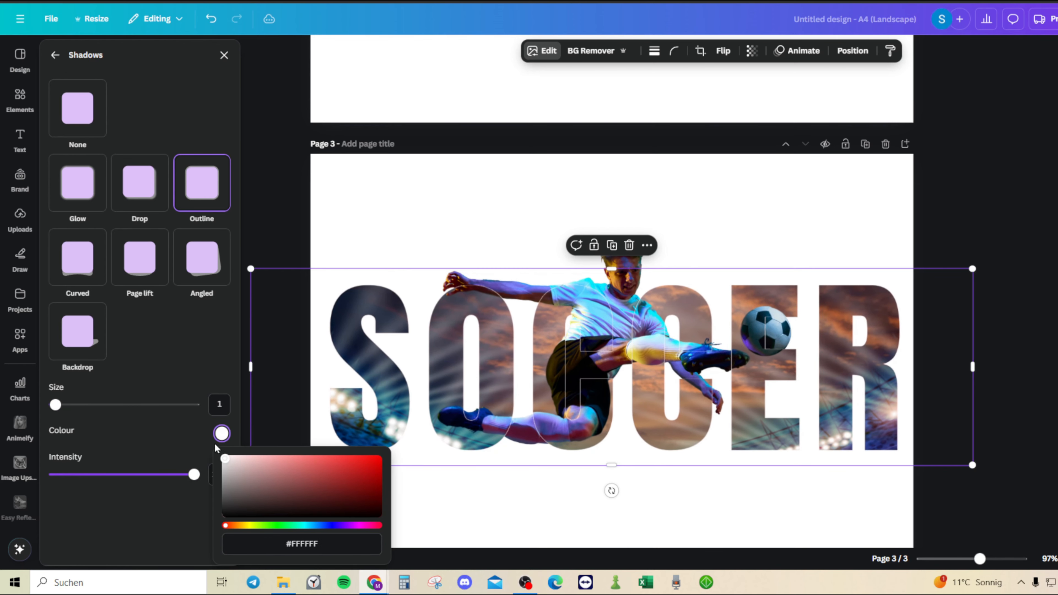
drag(56, 405, 60, 406)
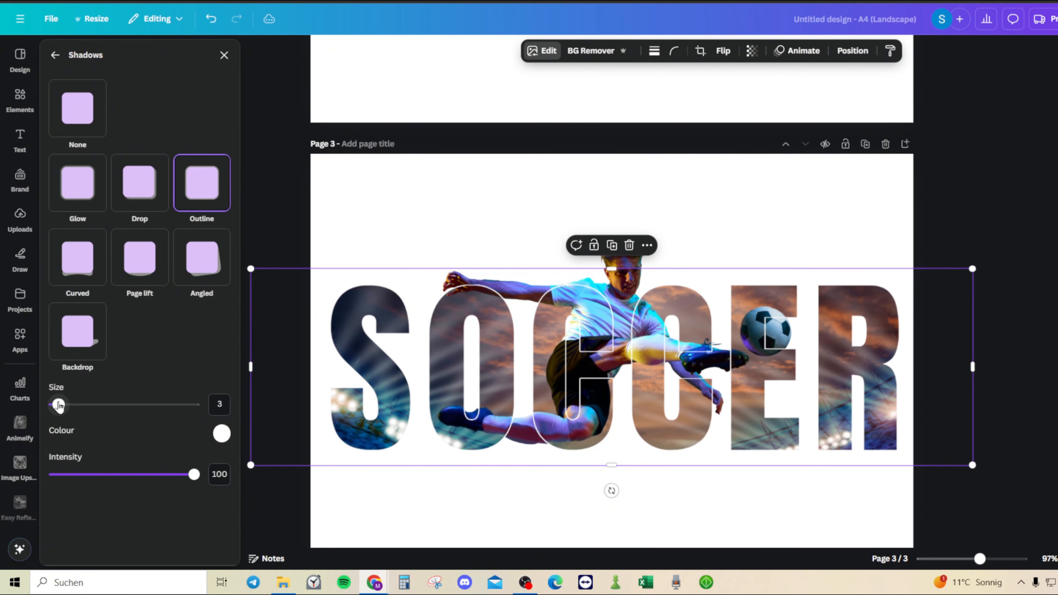
click(1044, 393)
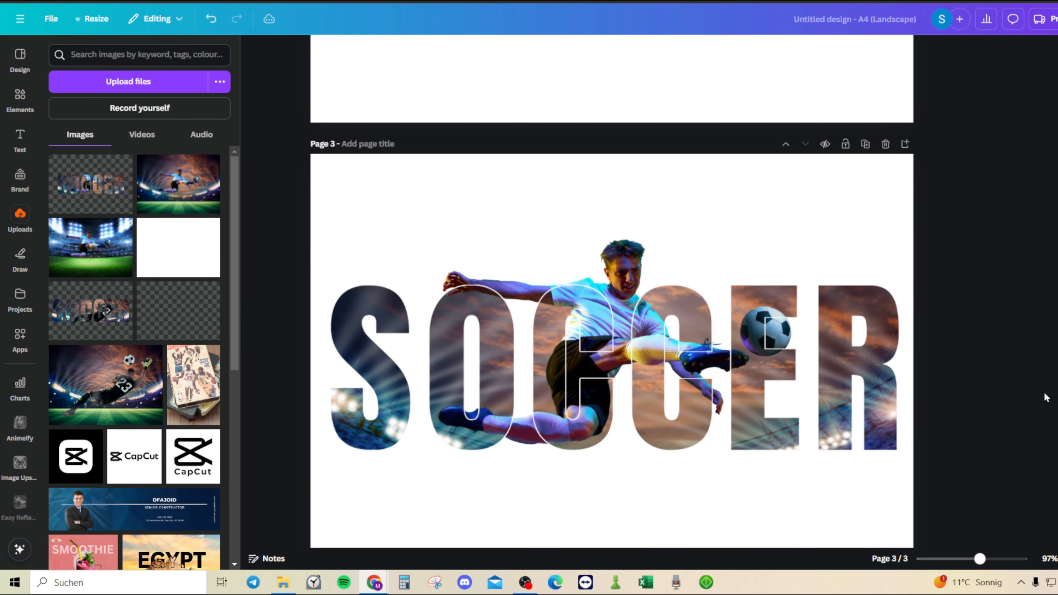
Crop the player cutout's empty areas below the letters and above the player's head.
scroll(1015, 349, down, 2)
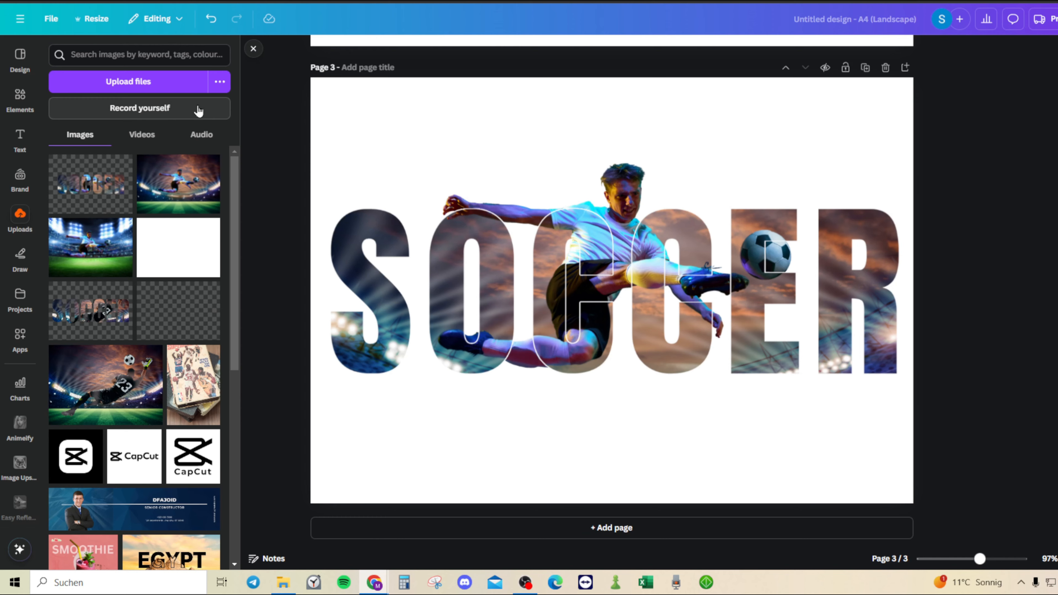
click(468, 420)
drag(613, 538, 622, 373)
scroll(681, 222, up, 5)
drag(613, 282, 612, 405)
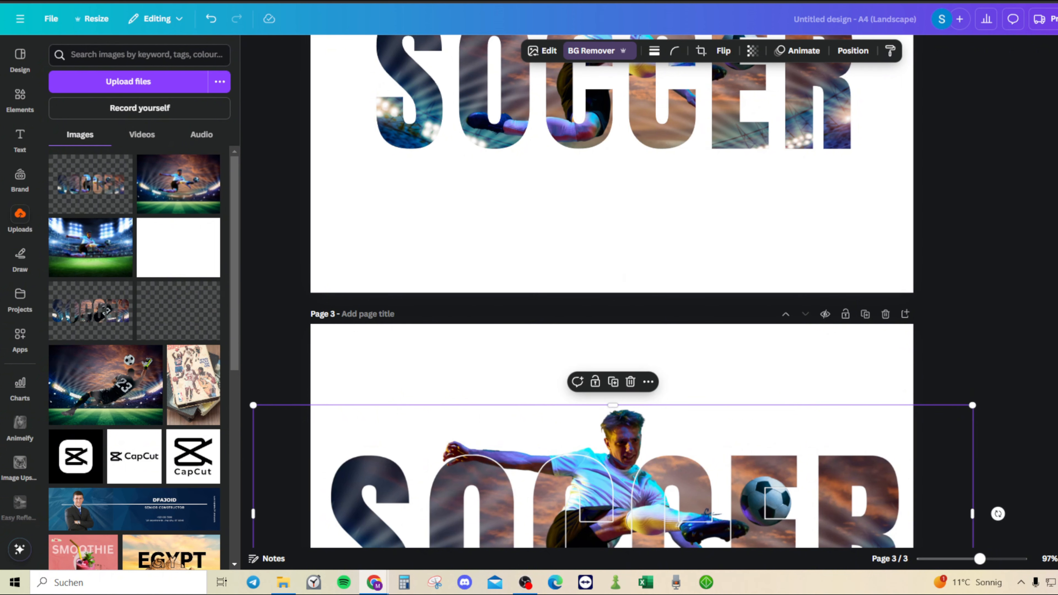
scroll(612, 292, down, 5)
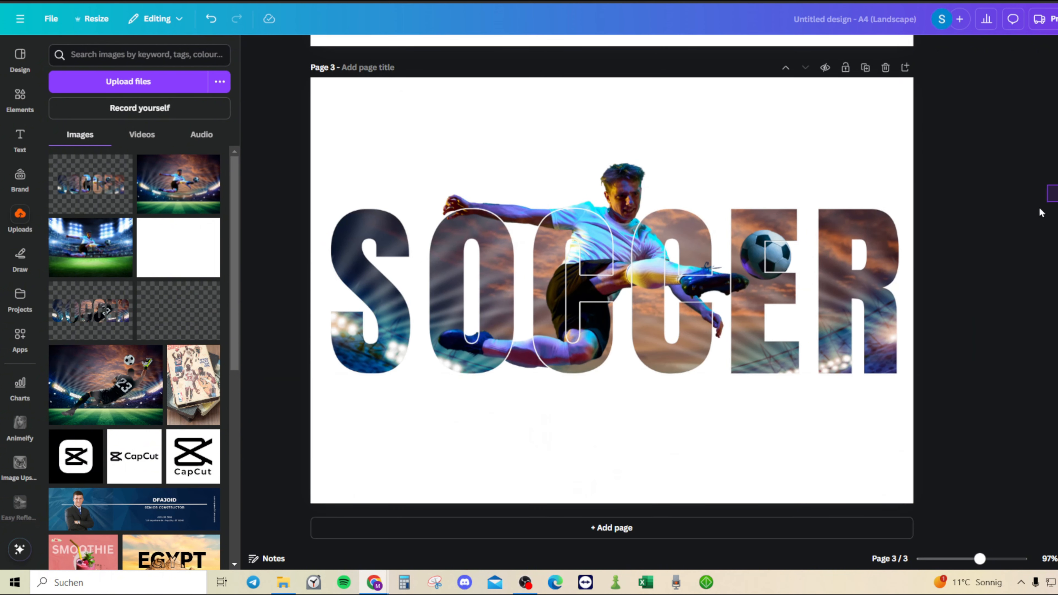
Download only page 3 as a PNG with transparent background turned off and open the downloaded image.
key(ctrl+a)
click(1014, 290)
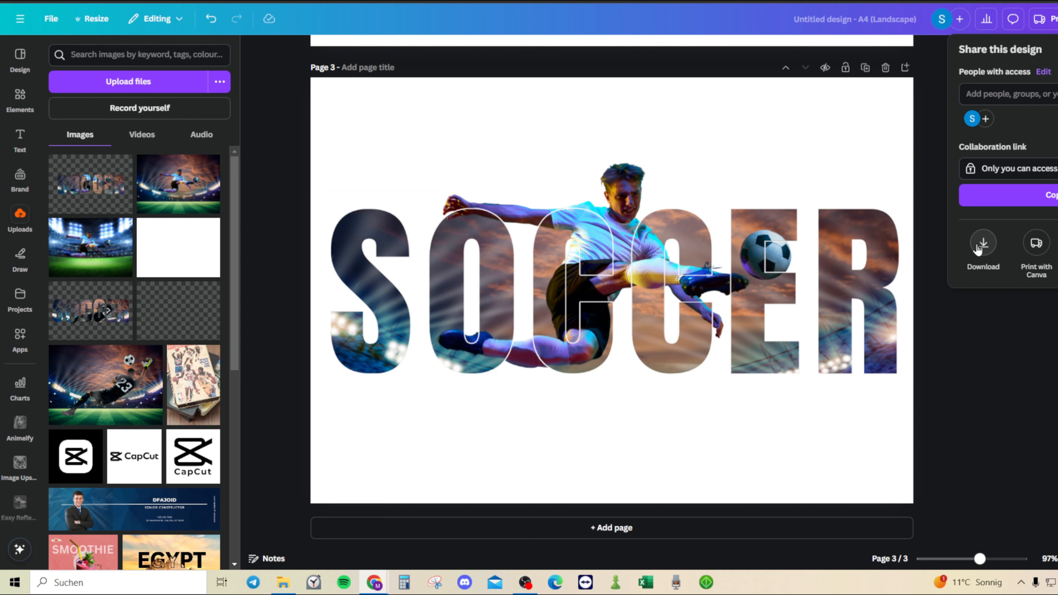
click(979, 246)
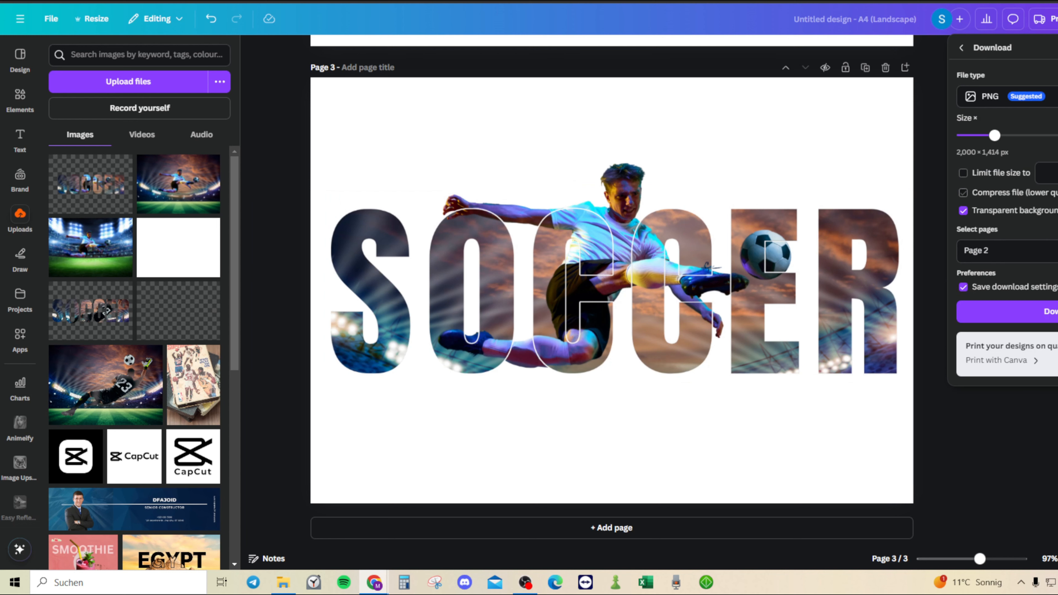
click(1016, 250)
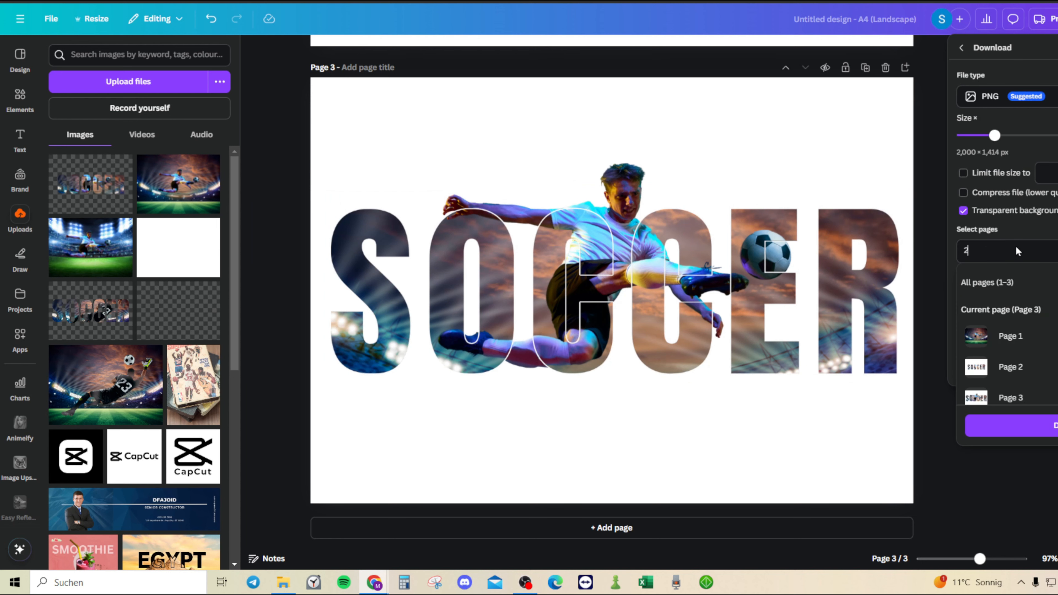
click(1044, 425)
click(1016, 213)
click(1051, 311)
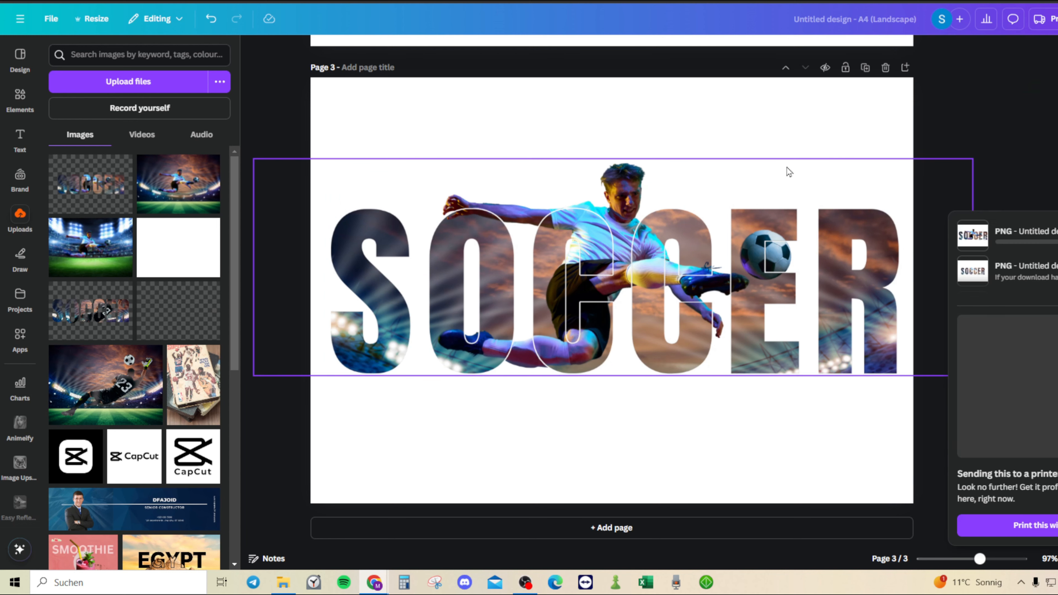
click(1000, 130)
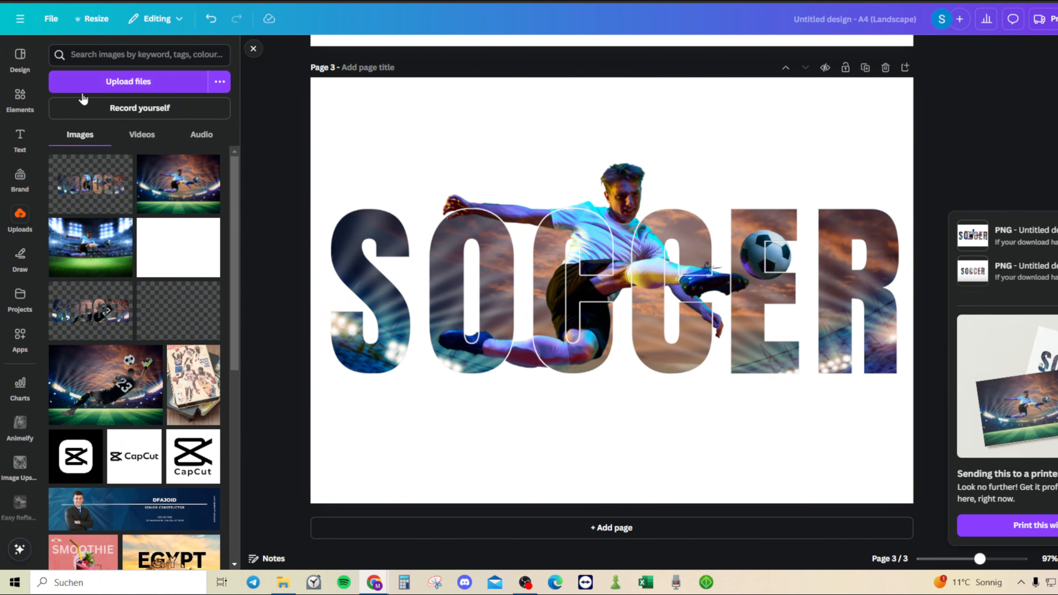
click(999, 19)
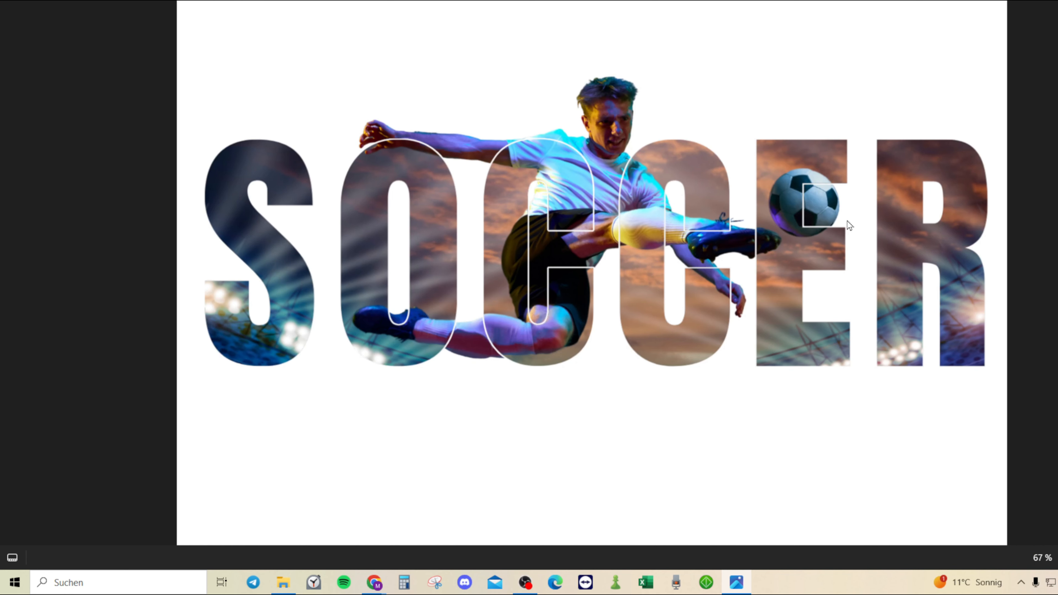